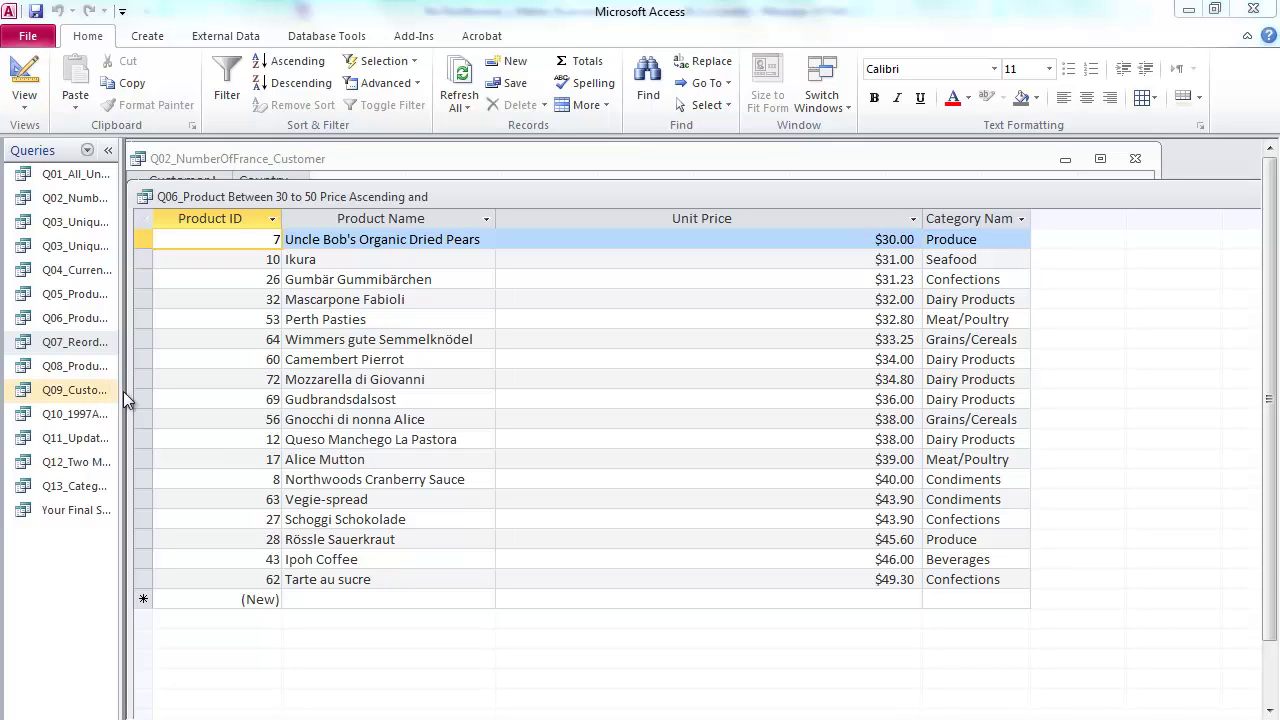
Try running Q07_ReorderingProductList, dismiss the ambiguous field error, then open it in Design View.
click(84, 345)
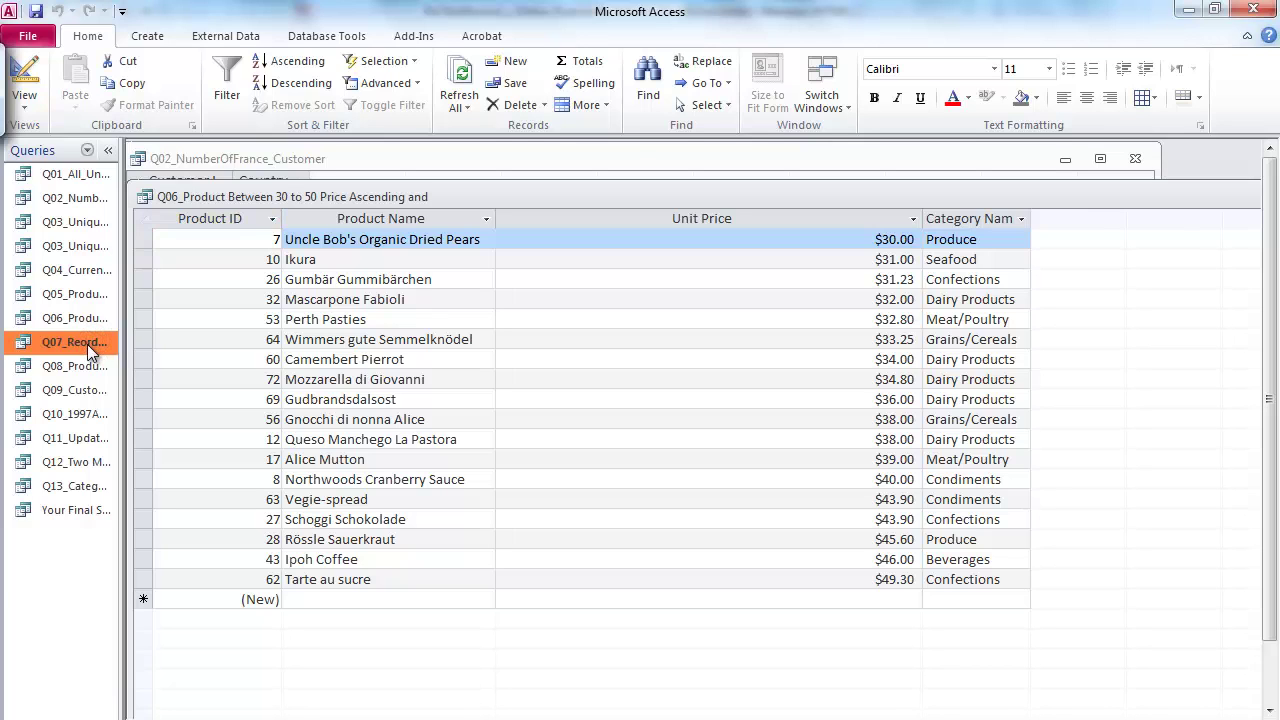
double_click(70, 350)
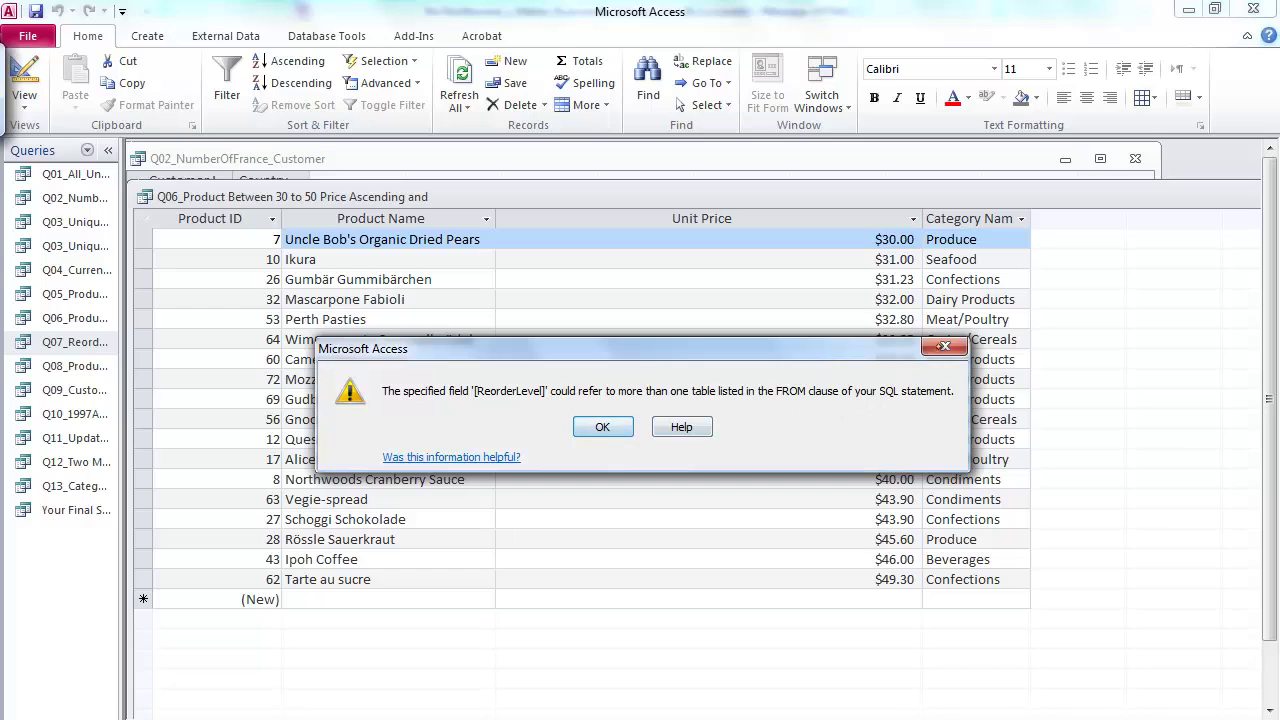
click(933, 347)
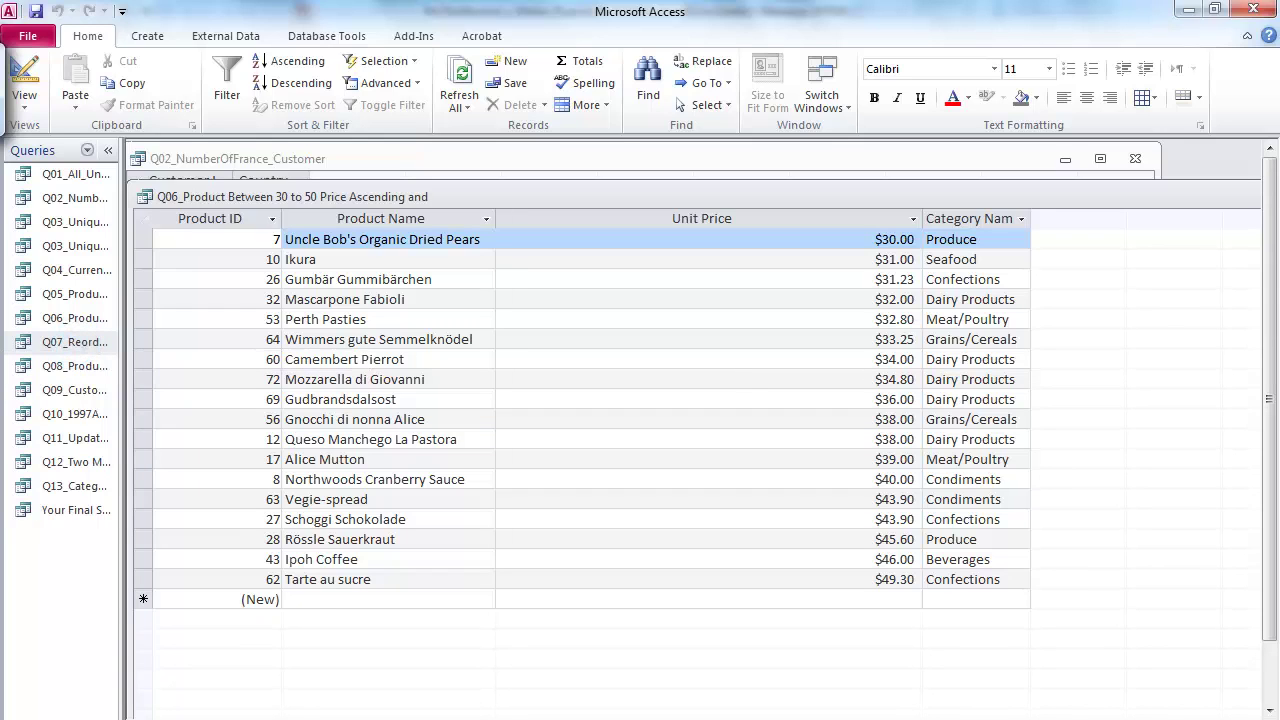
right_click(86, 343)
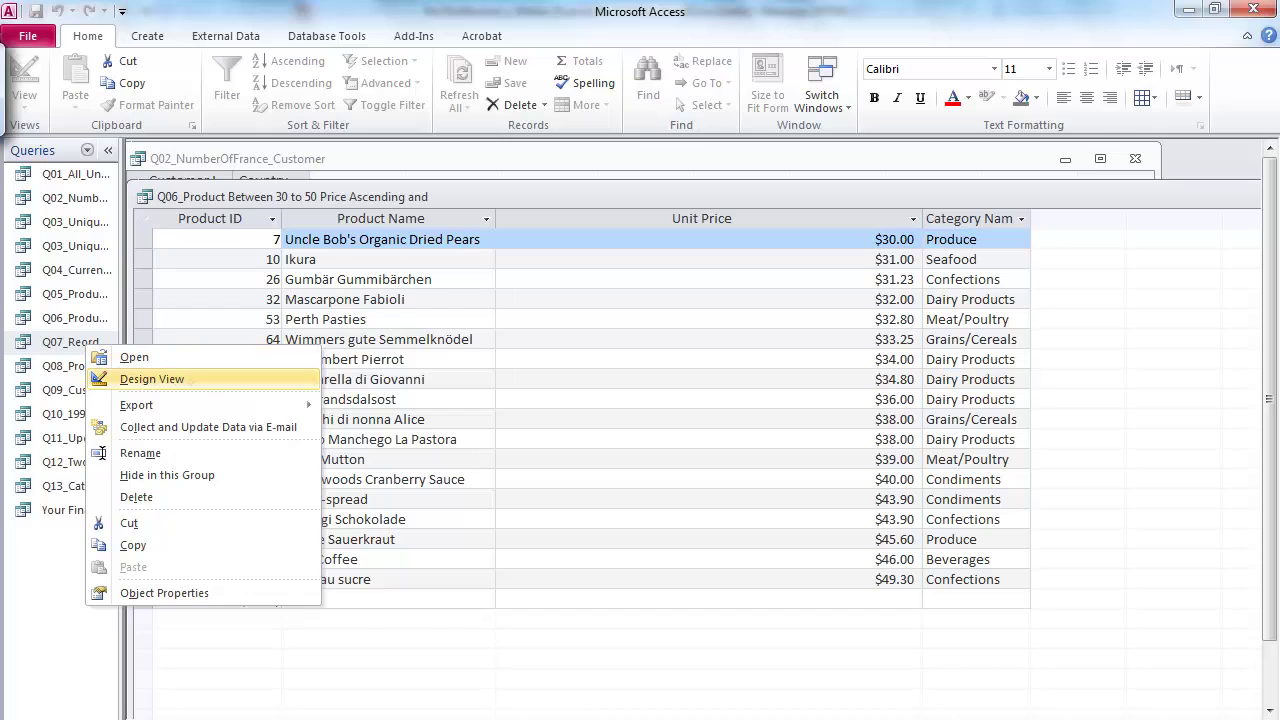
click(185, 379)
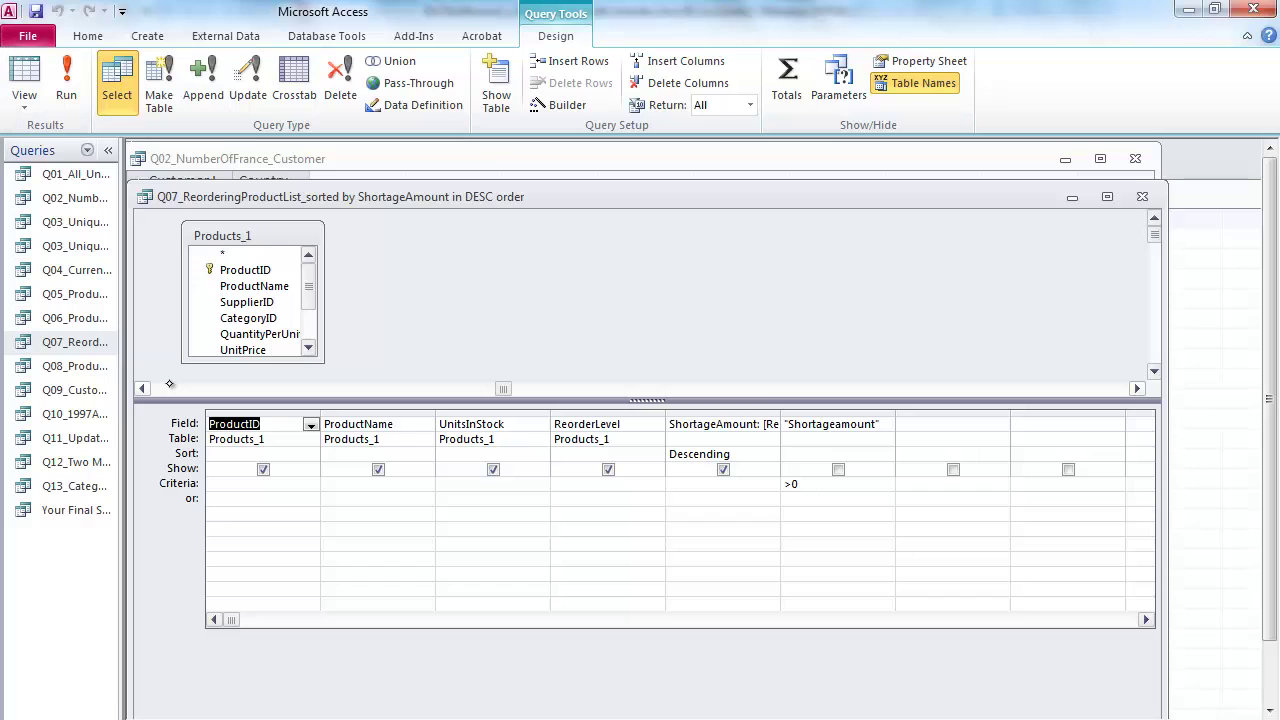
click(25, 100)
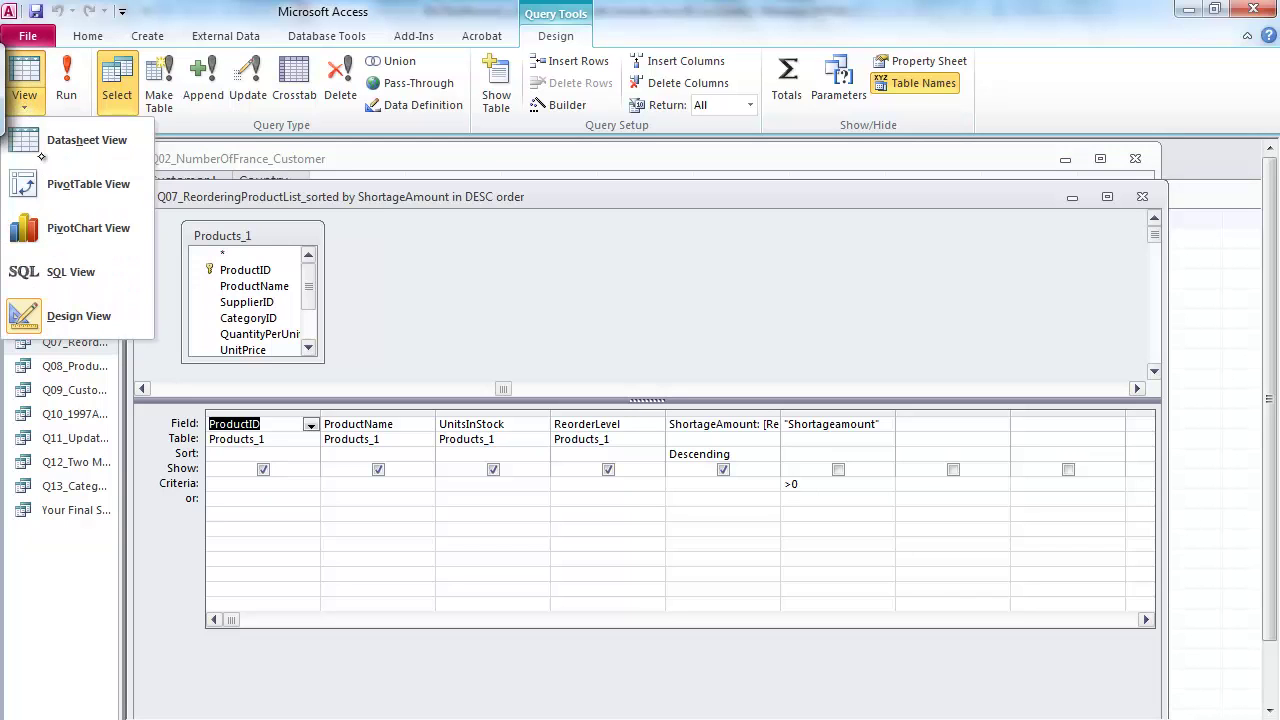
click(71, 272)
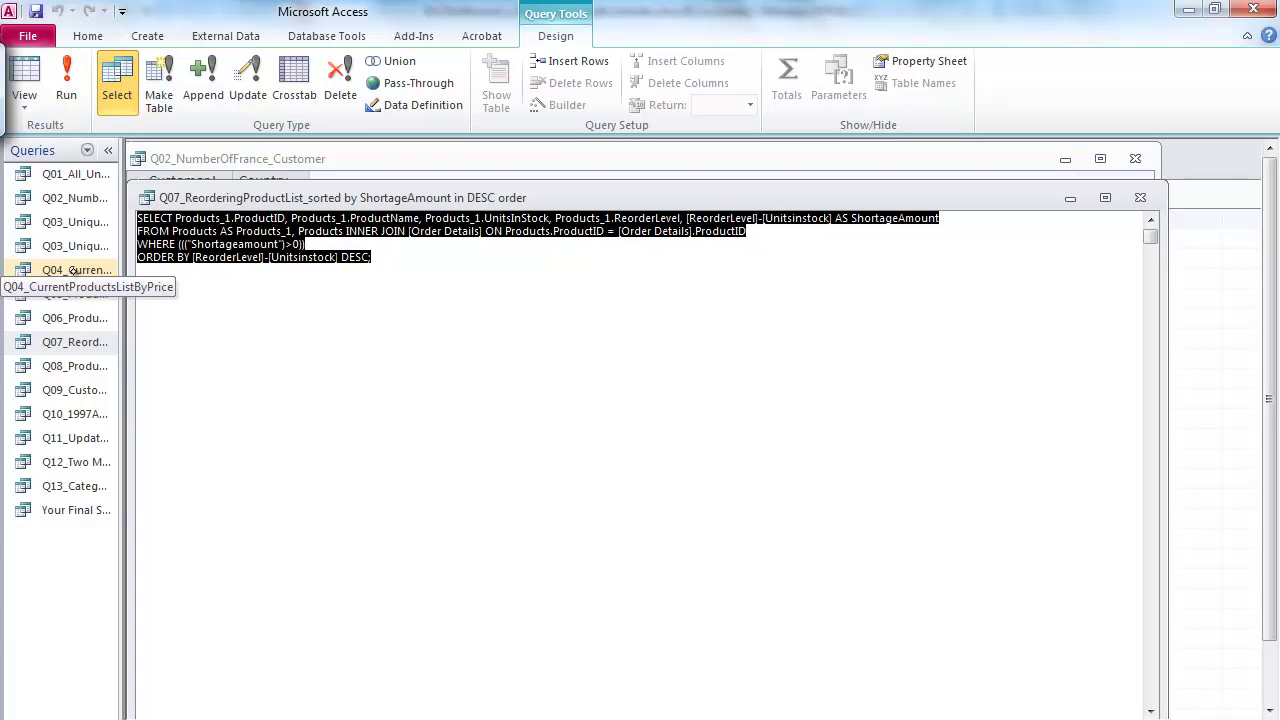
click(176, 251)
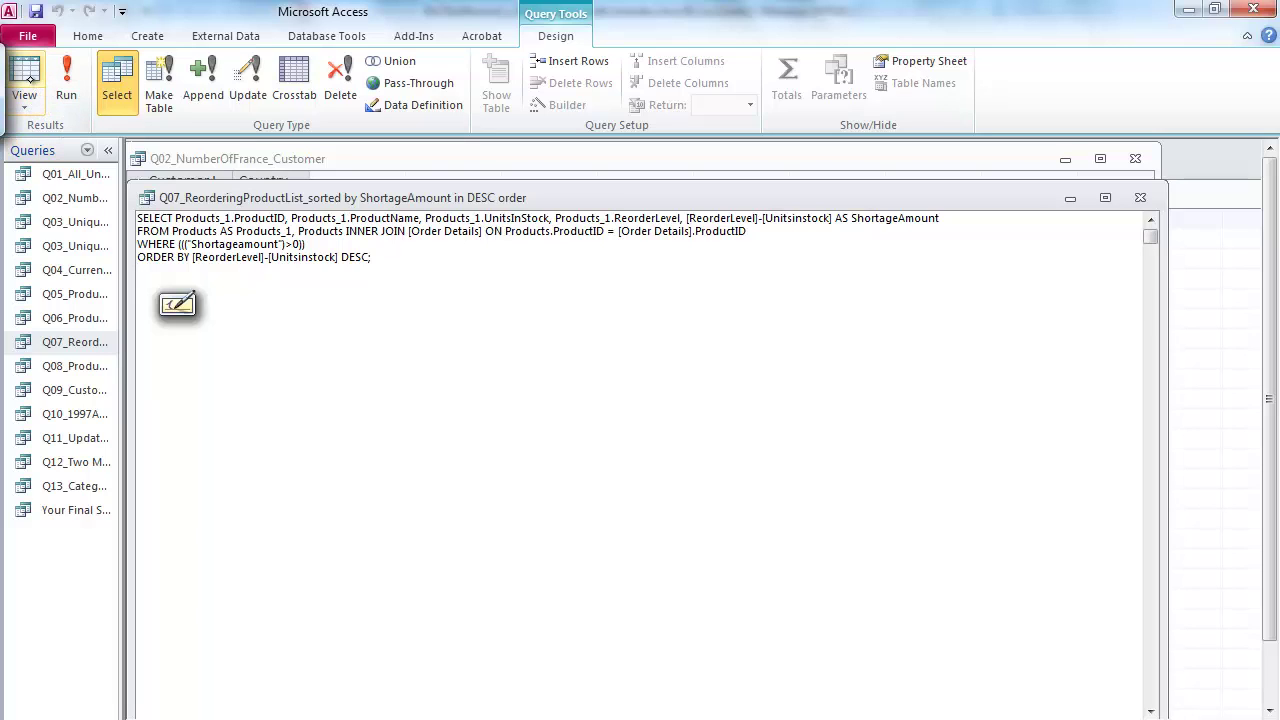
click(24, 96)
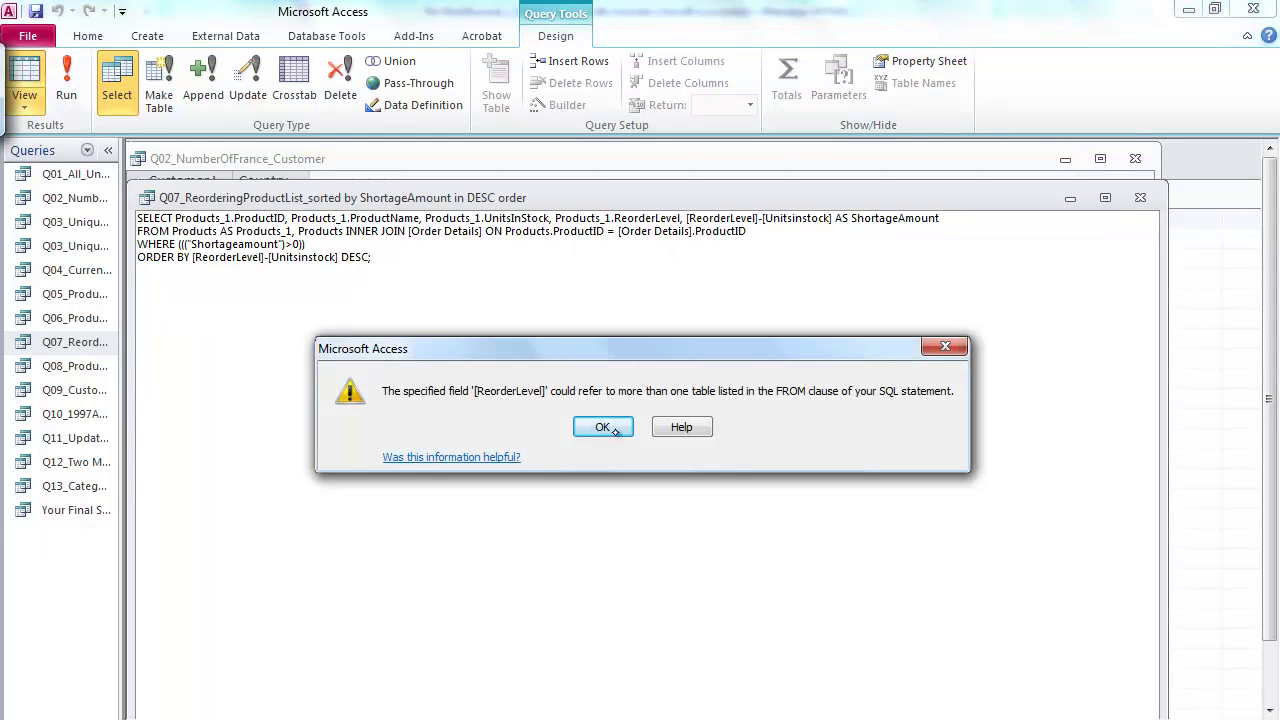
key(Return)
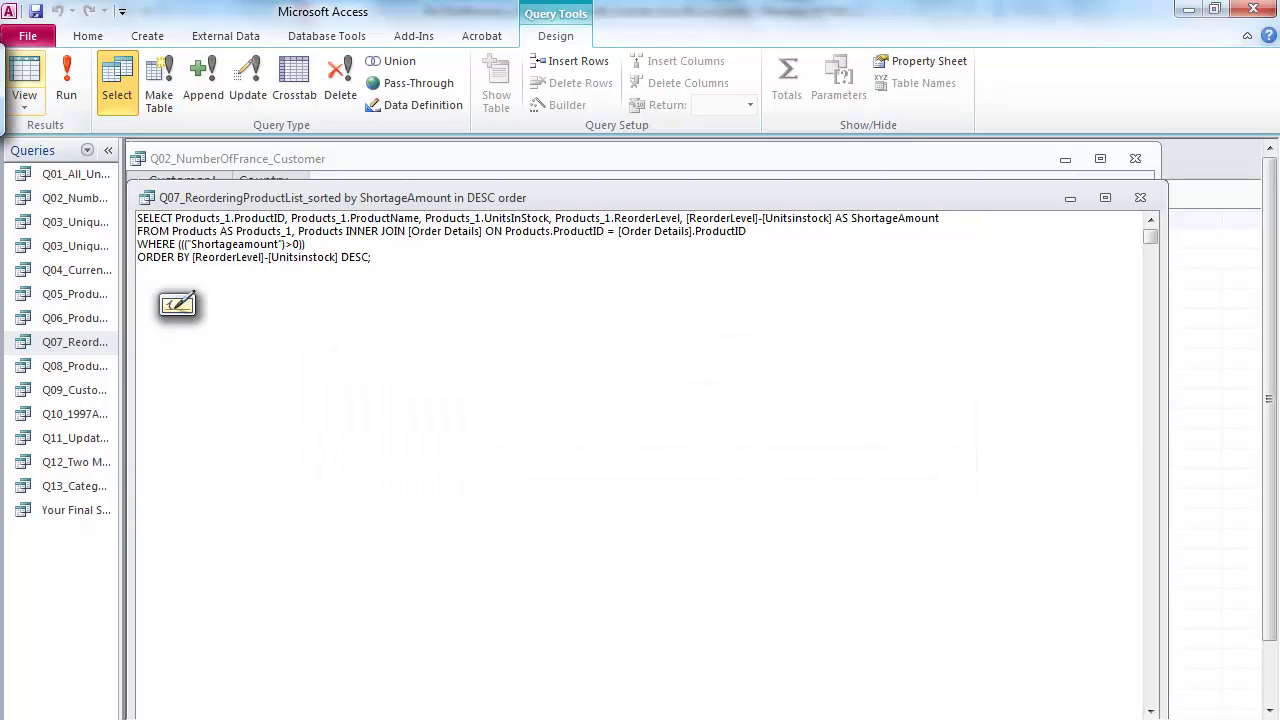
click(24, 100)
click(24, 100)
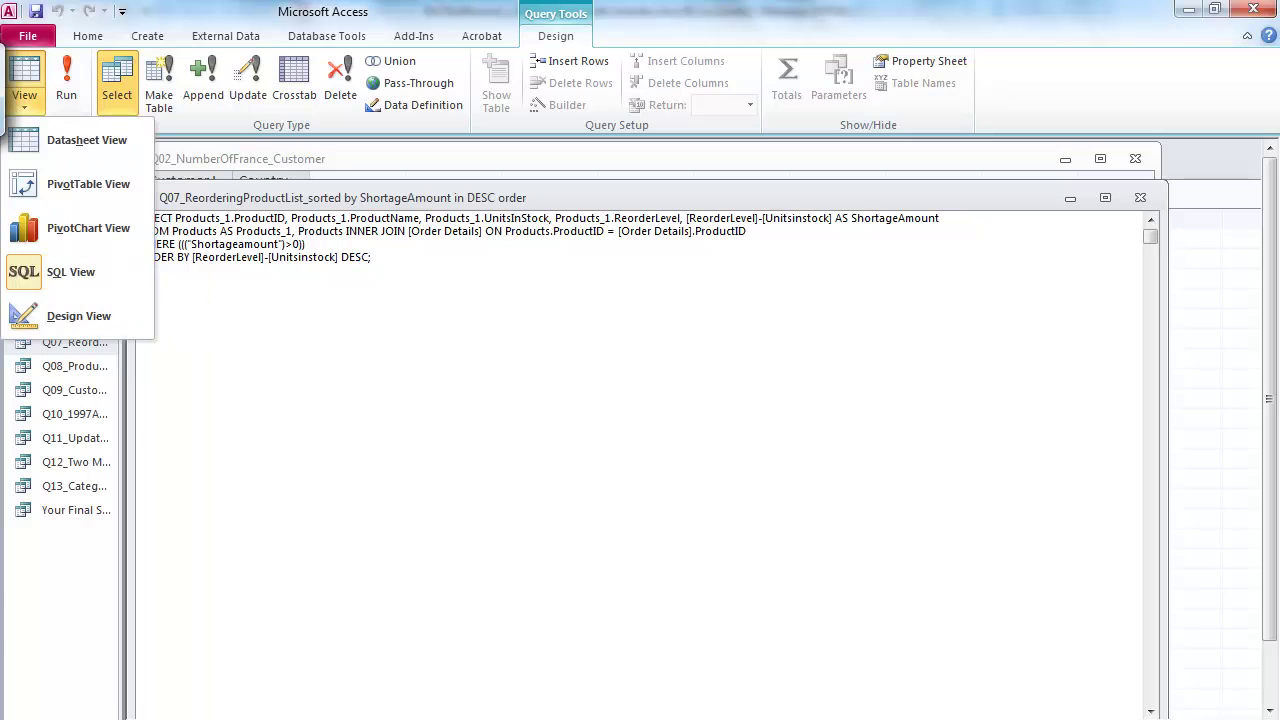
click(22, 316)
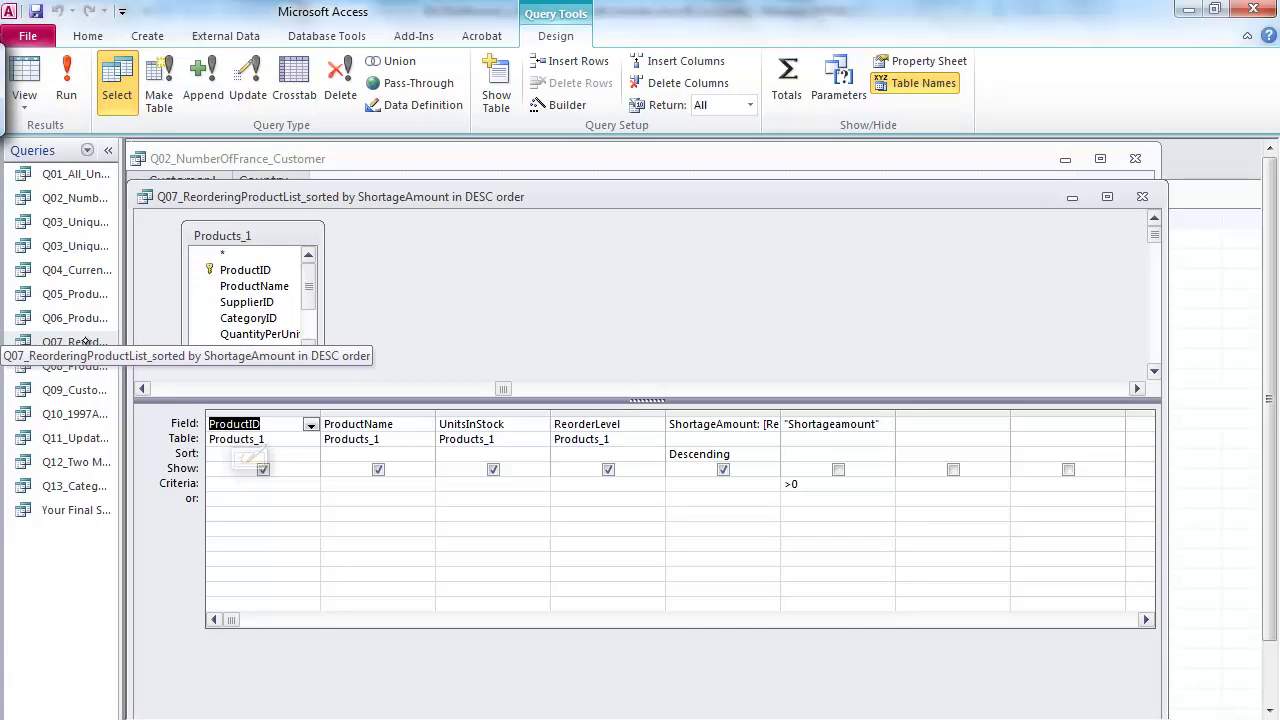
Enlarge the table pane and remove the Products_1 table from the Q07 design.
click(268, 240)
click(272, 255)
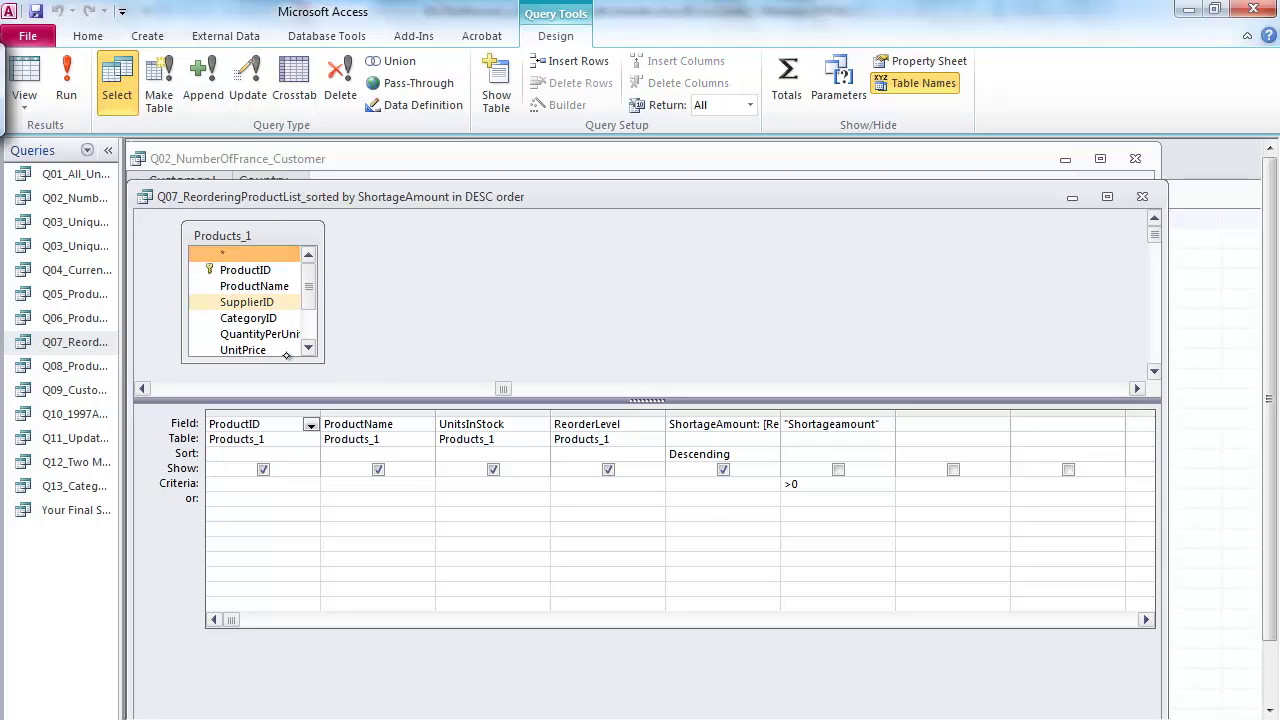
drag(337, 401, 340, 505)
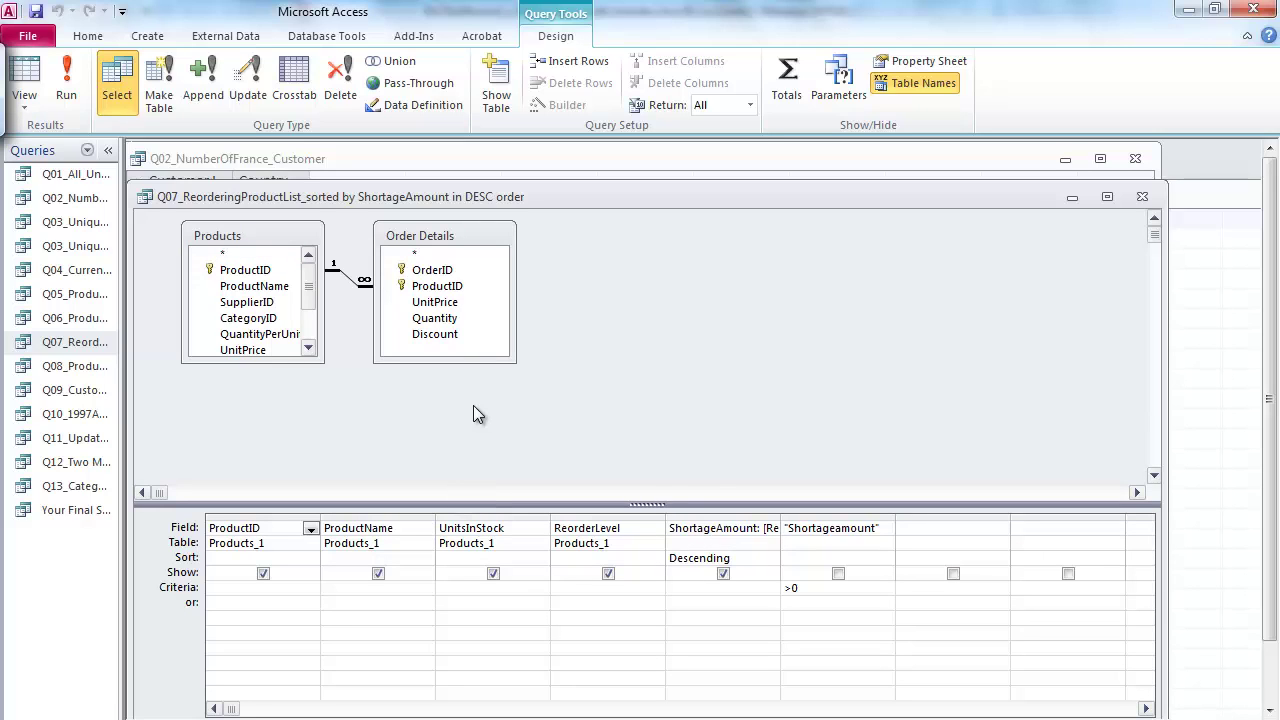
click(275, 252)
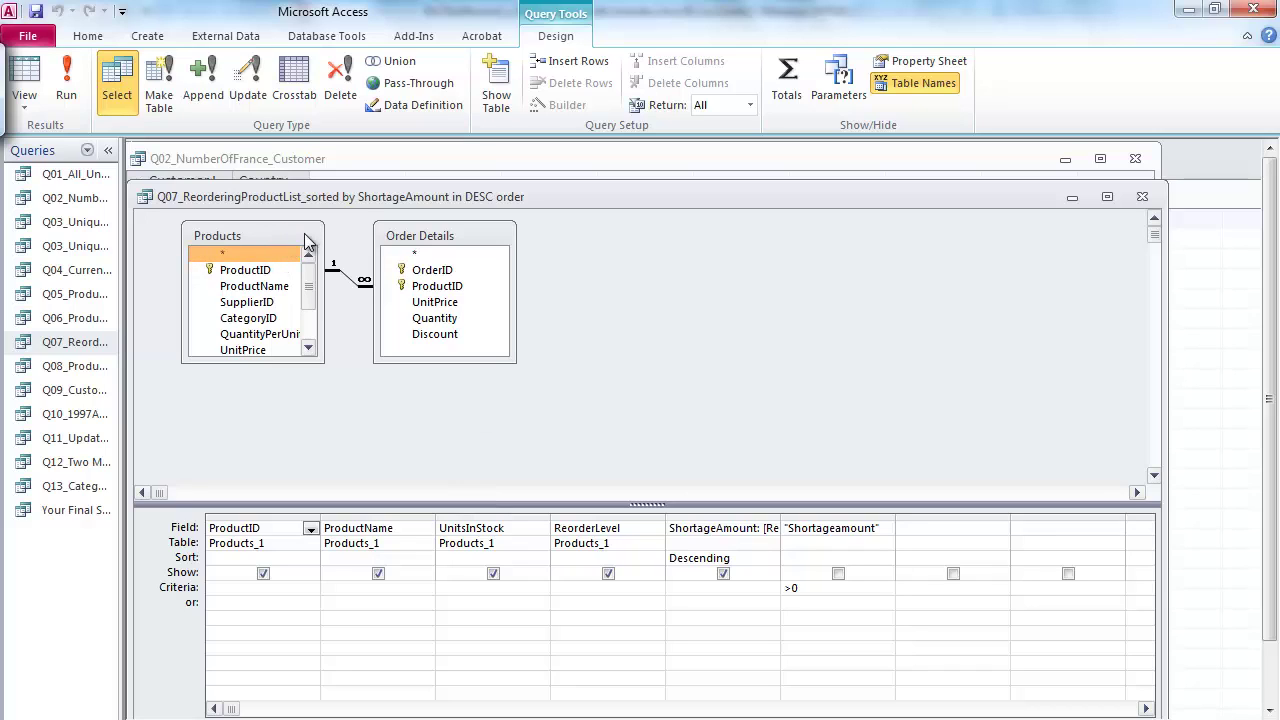
click(432, 253)
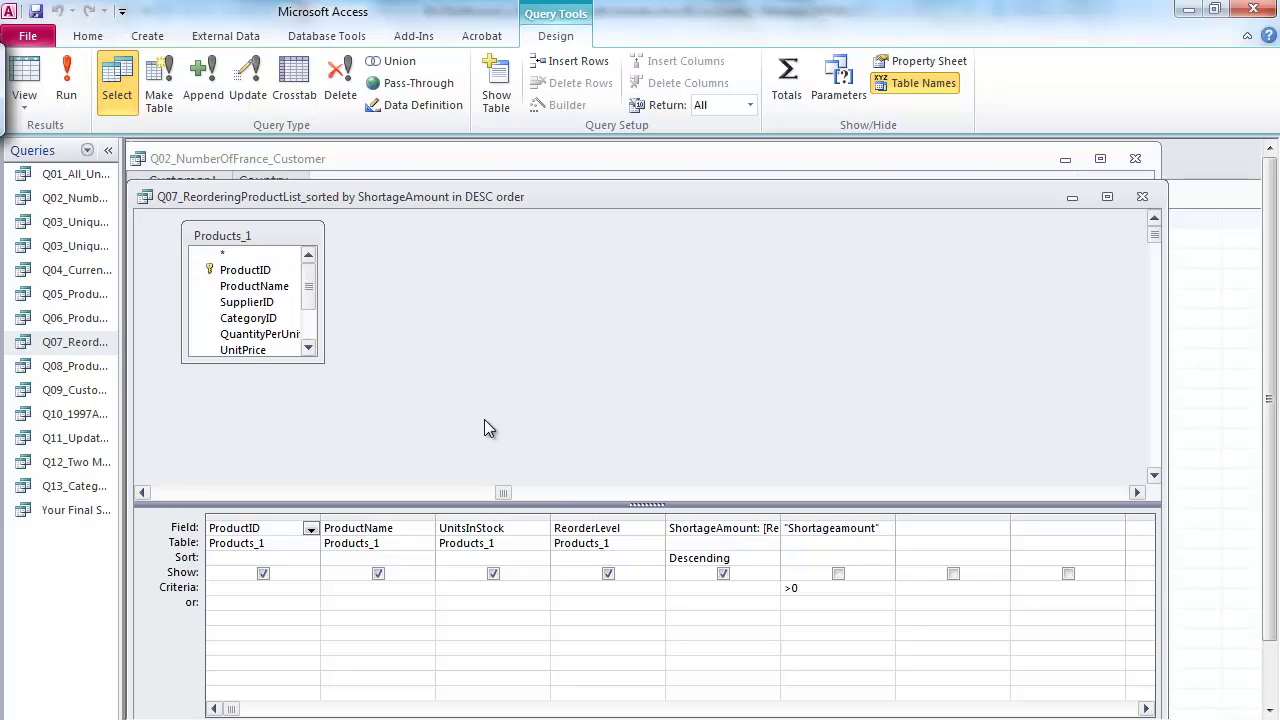
click(281, 253)
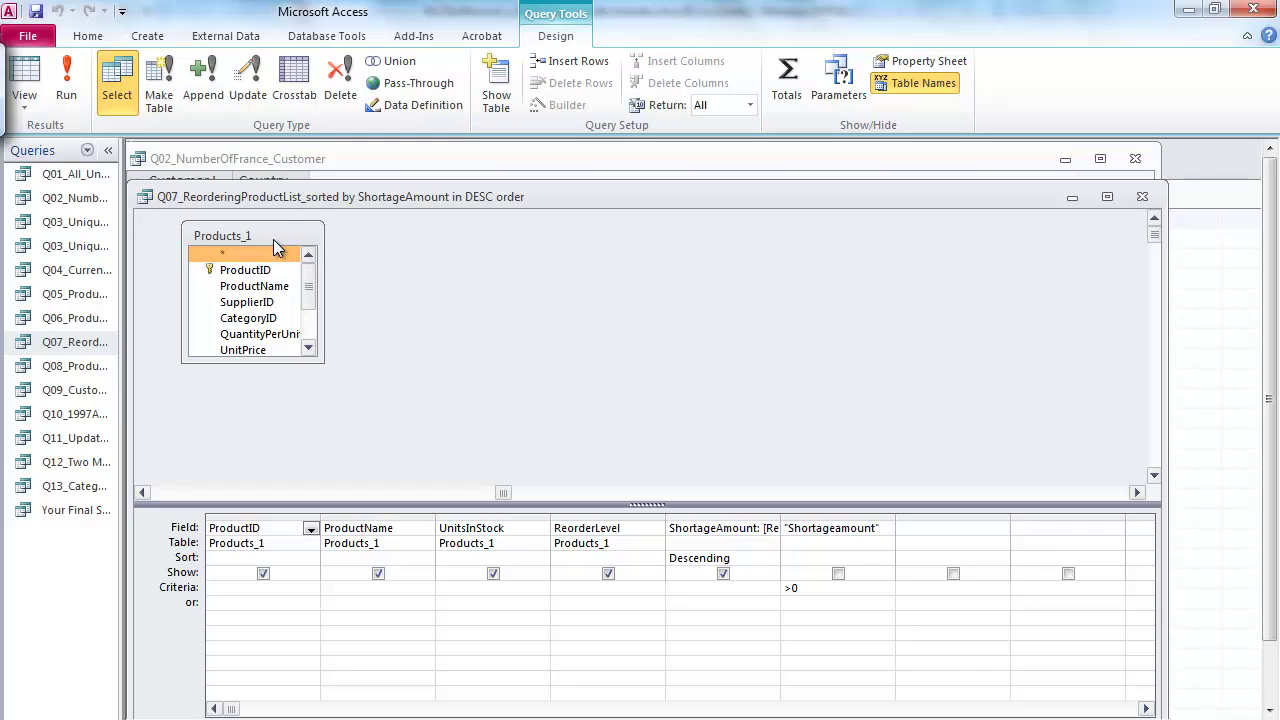
key(Delete)
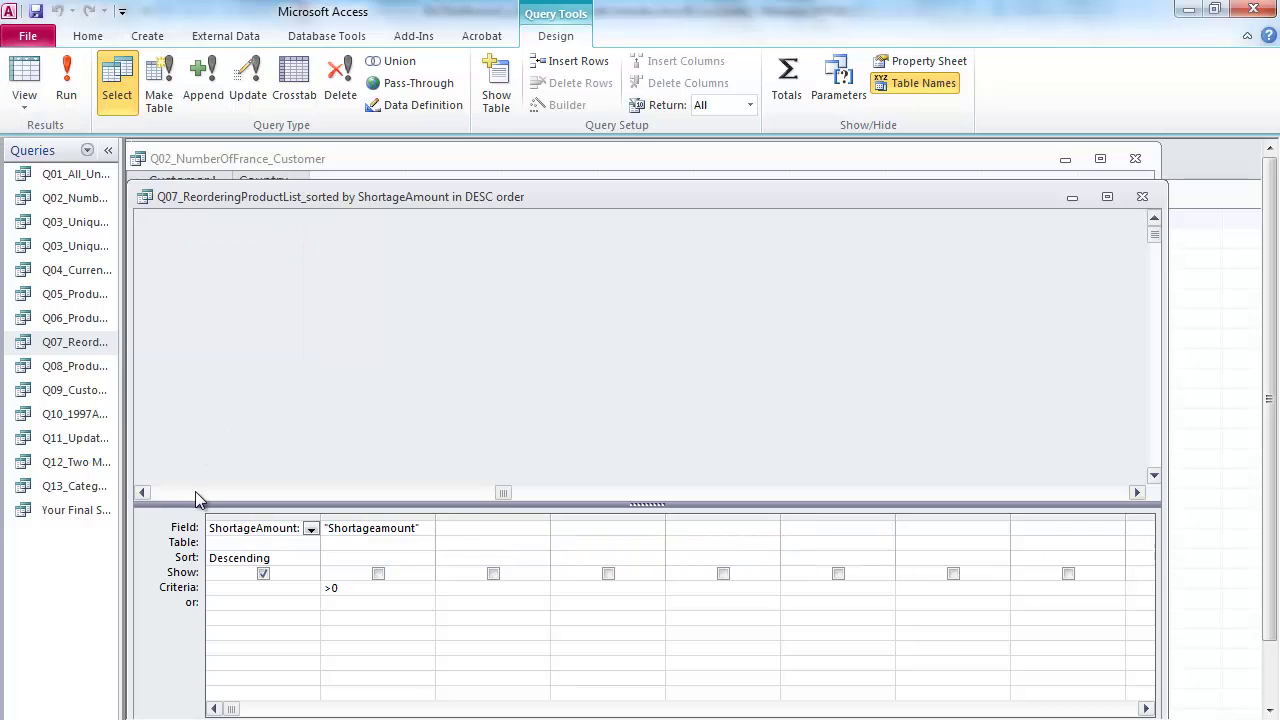
Remove the Order Details table, leaving only Products in the query.
click(190, 494)
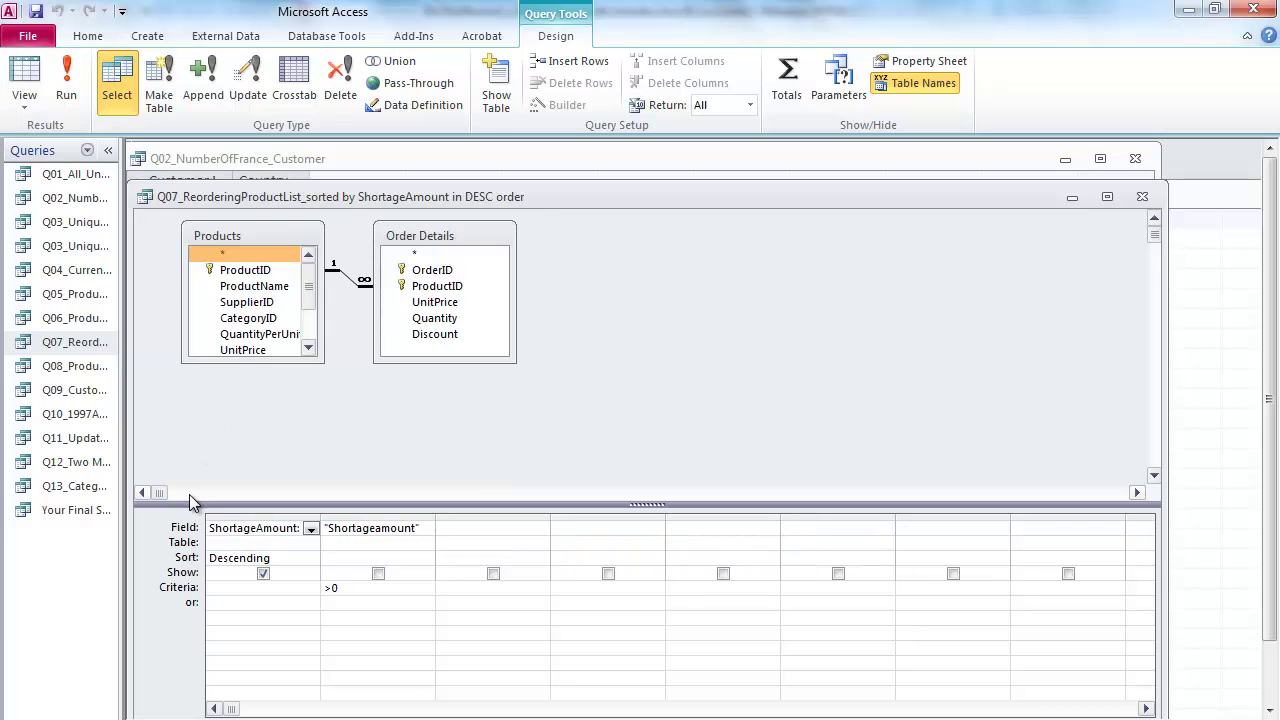
click(443, 236)
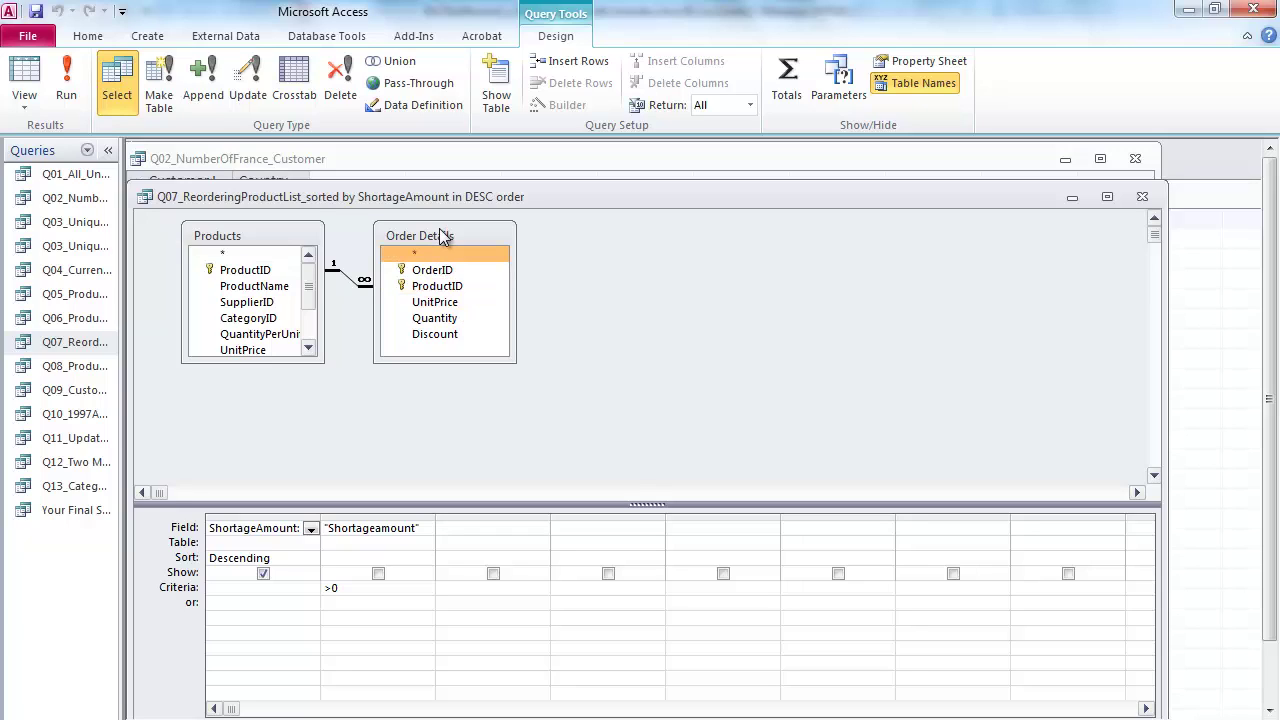
key(Delete)
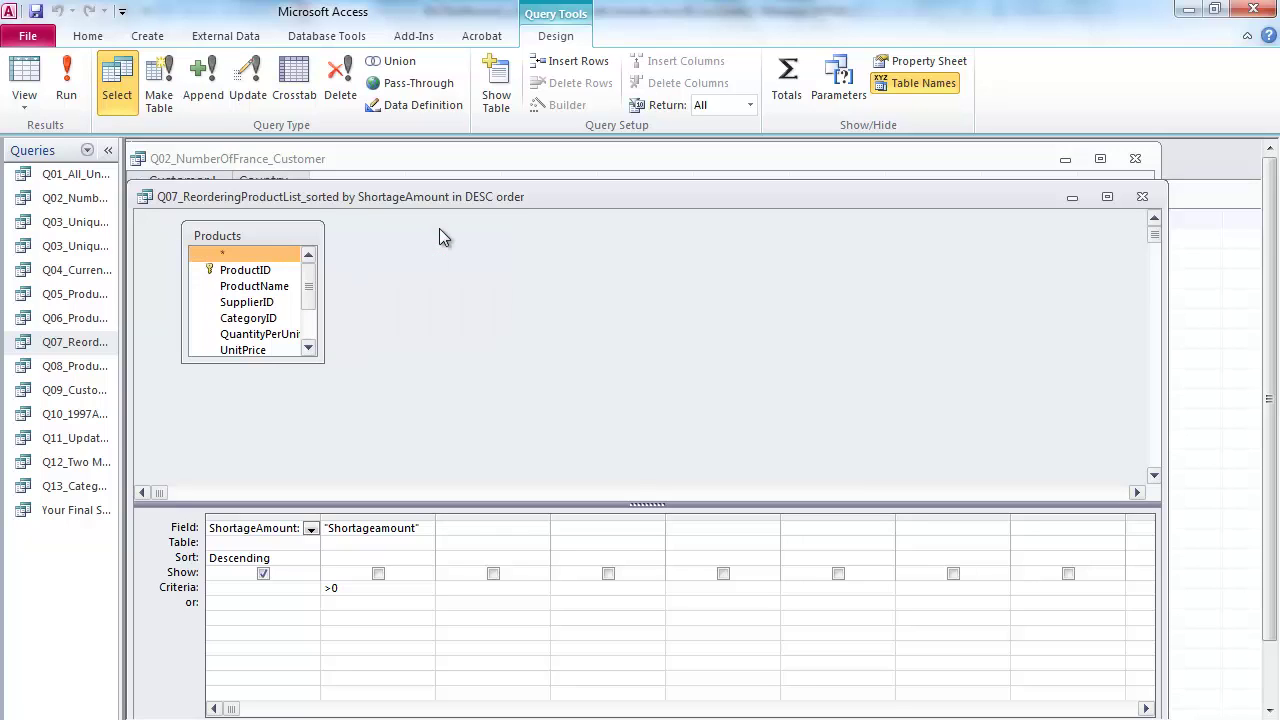
Delete the extra Shortageamount column that carries the >0 criteria.
click(400, 519)
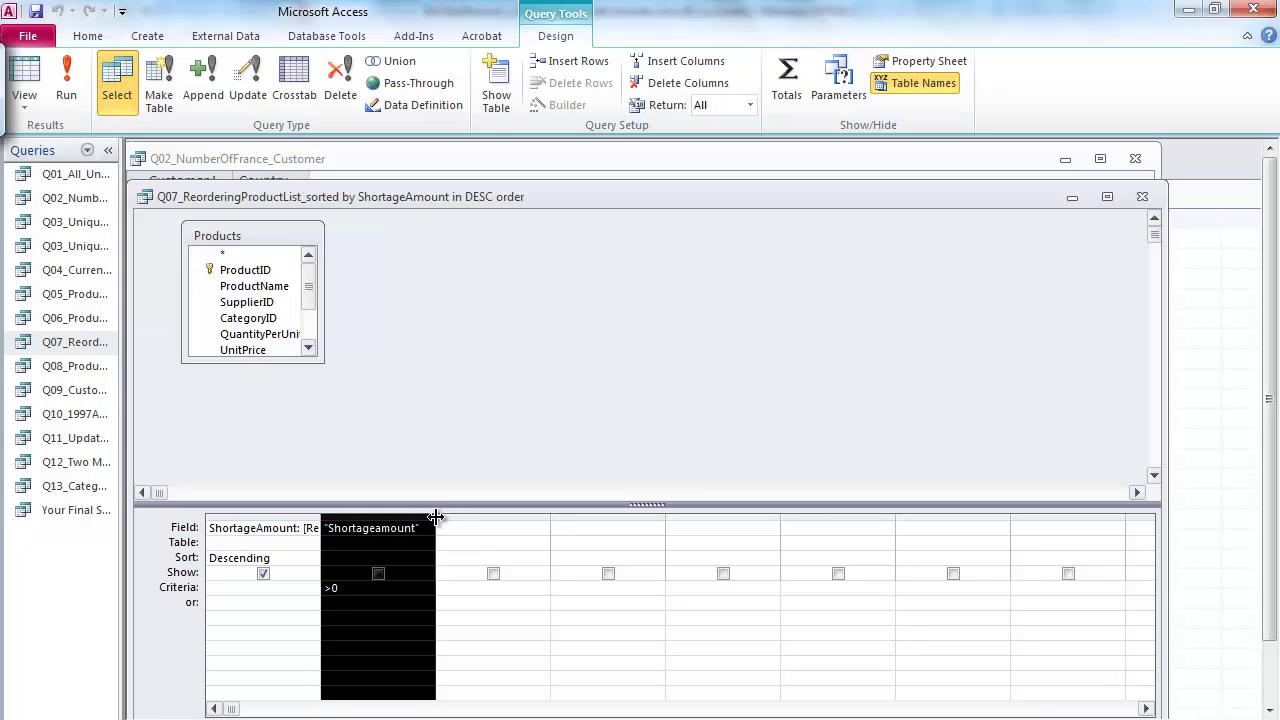
drag(436, 516, 537, 516)
click(434, 530)
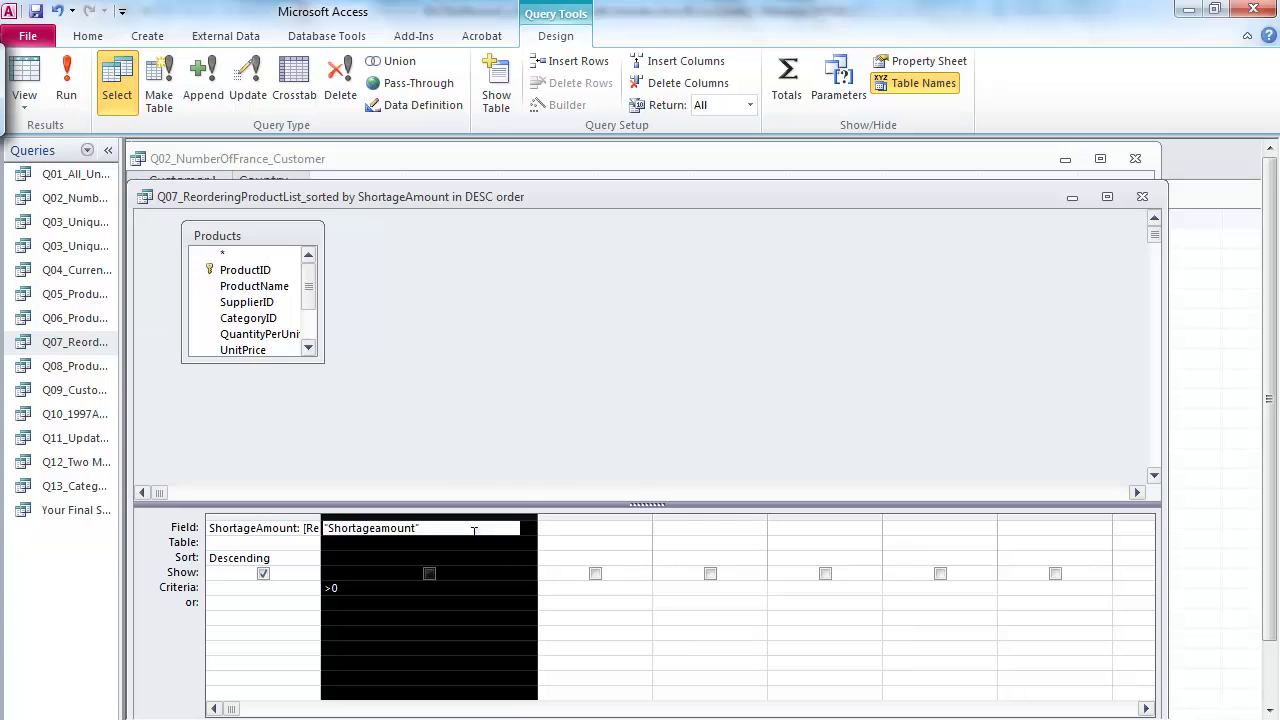
click(400, 517)
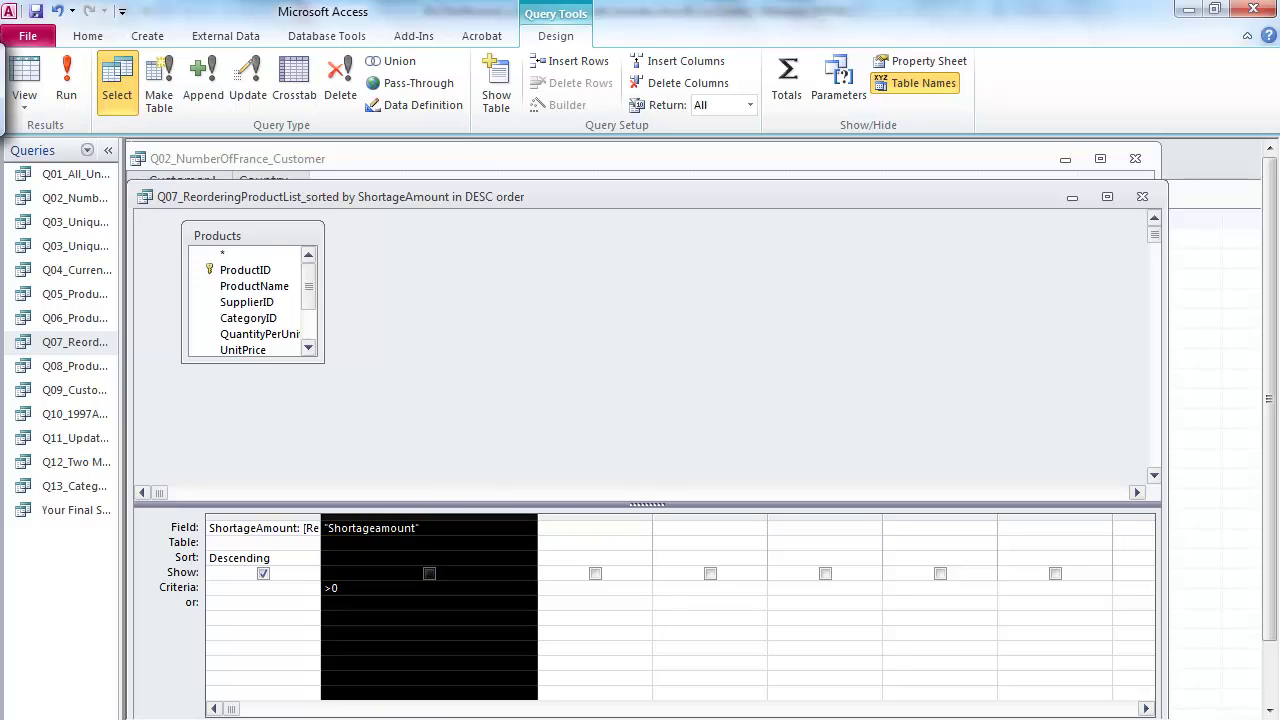
key(Delete)
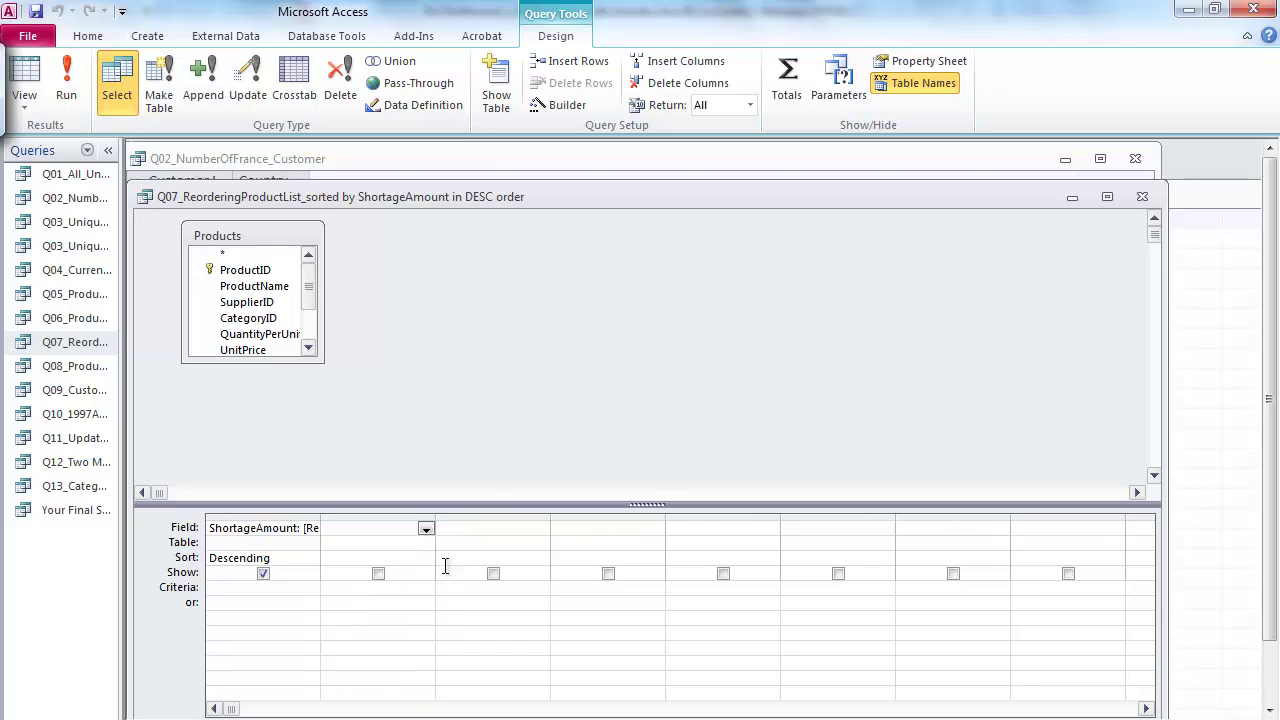
Move ShortageAmount: [ReorderLevel]-[Unitsinstock] into the second grid column and widen it.
click(298, 514)
drag(318, 519, 348, 521)
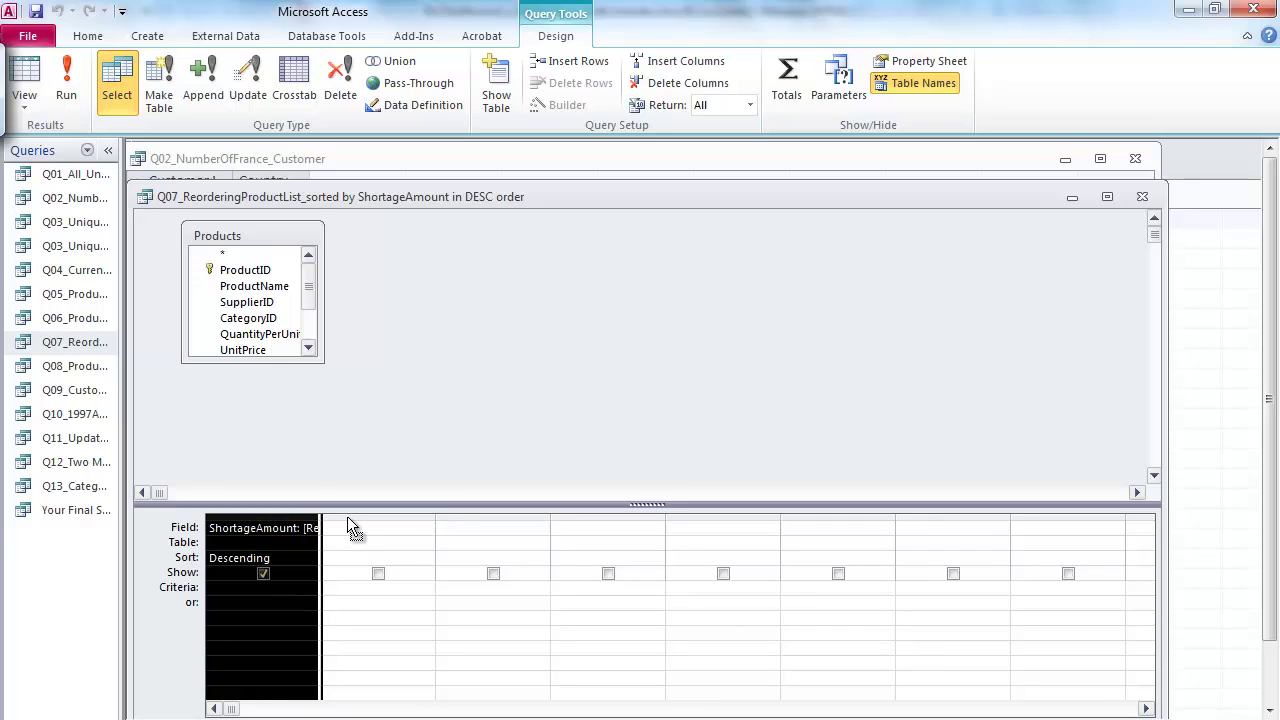
drag(441, 511, 444, 520)
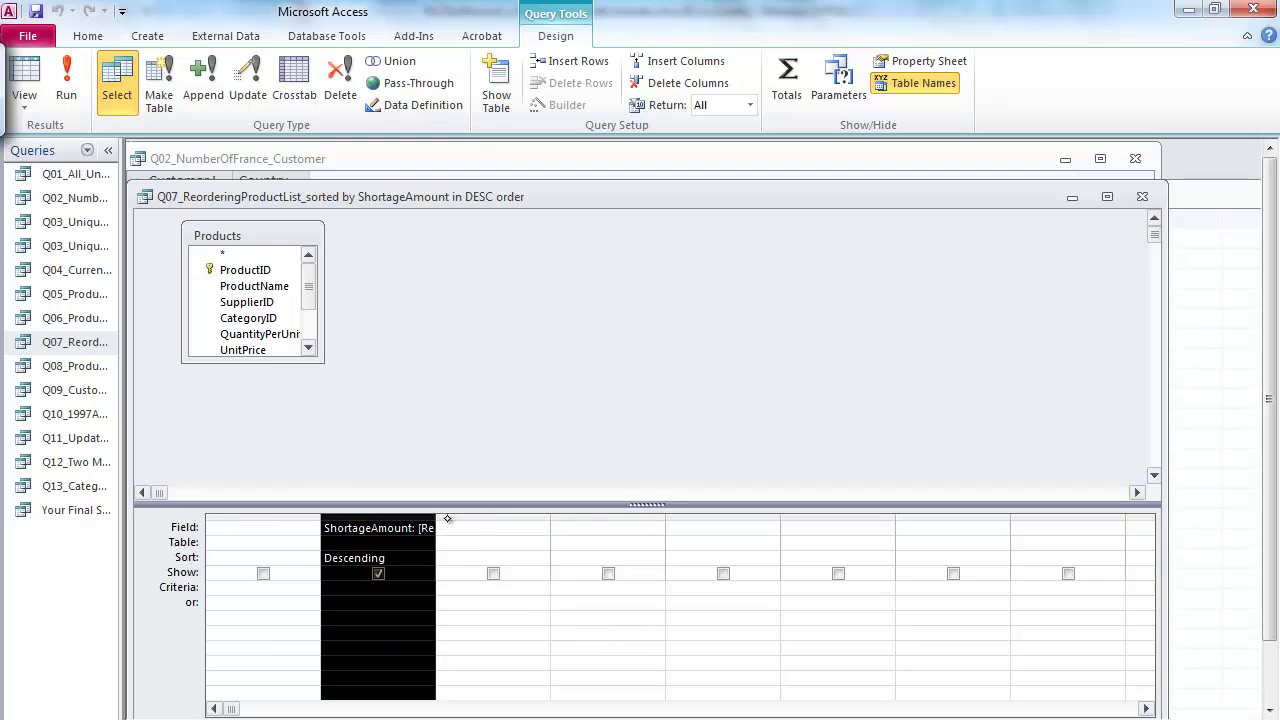
drag(445, 520, 668, 511)
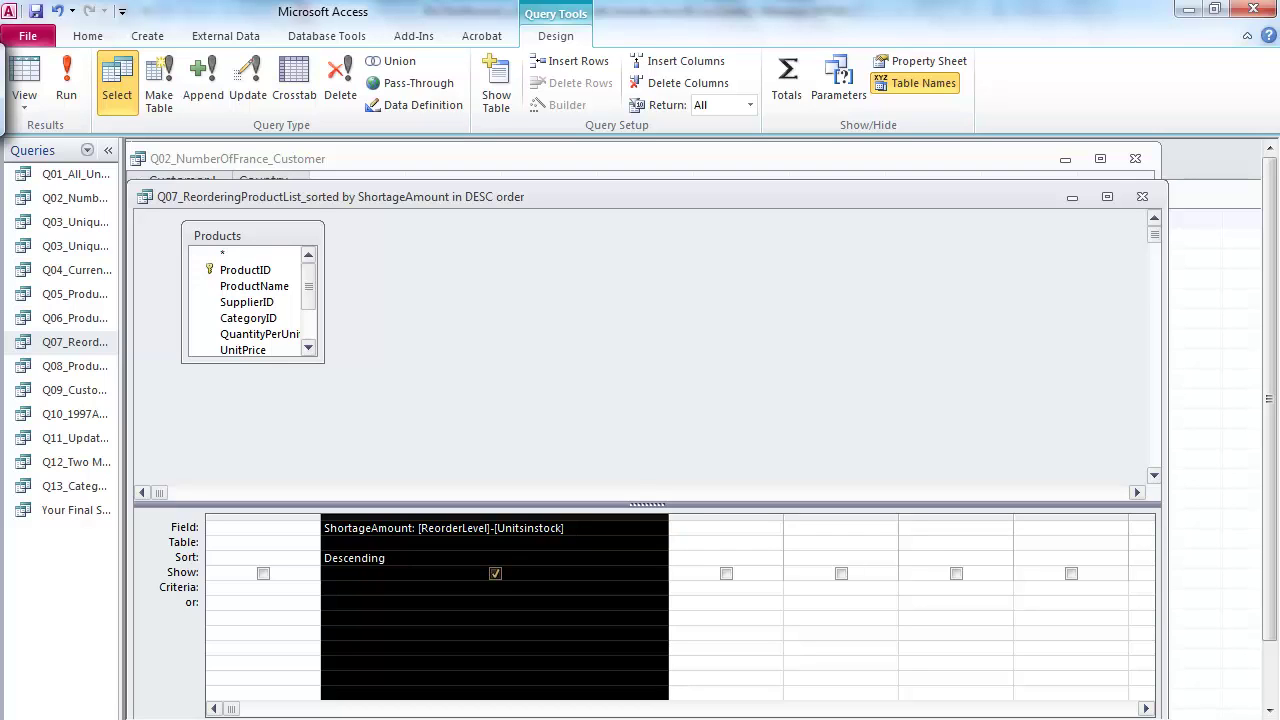
Change the ShortageAmount criteria from >0 to >=0.
click(417, 589)
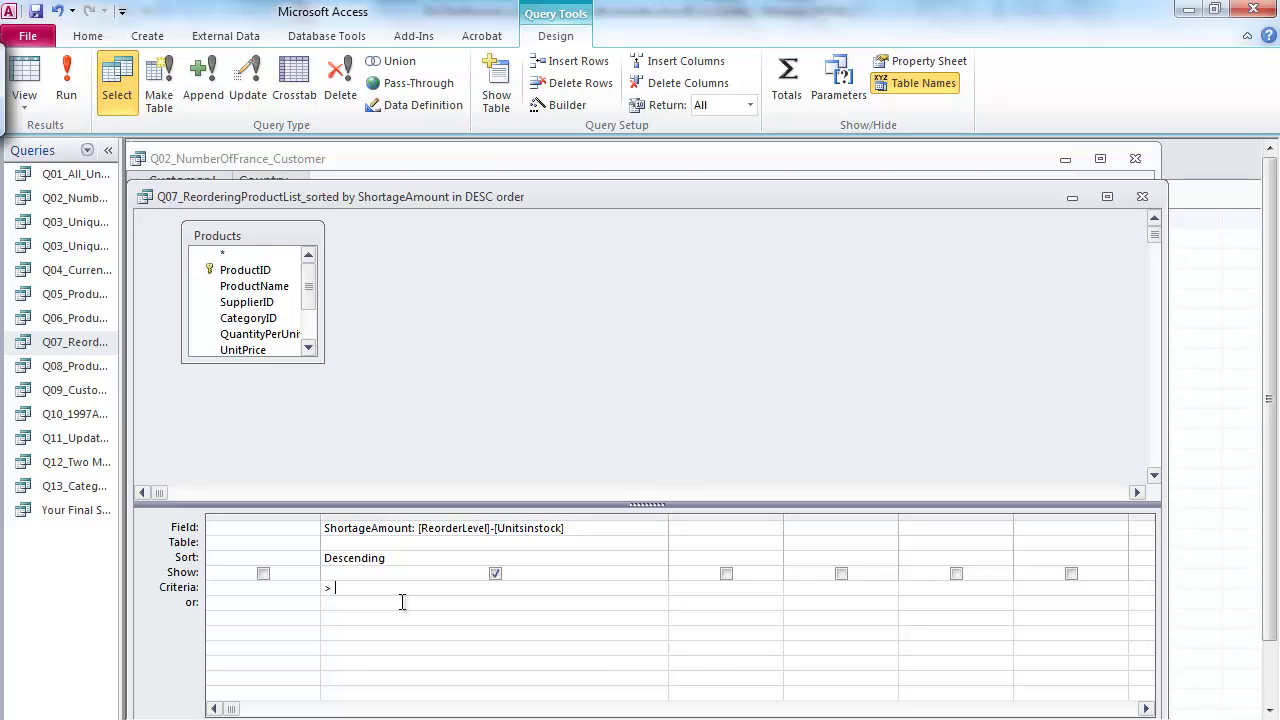
text(>)
key(BackSpace)
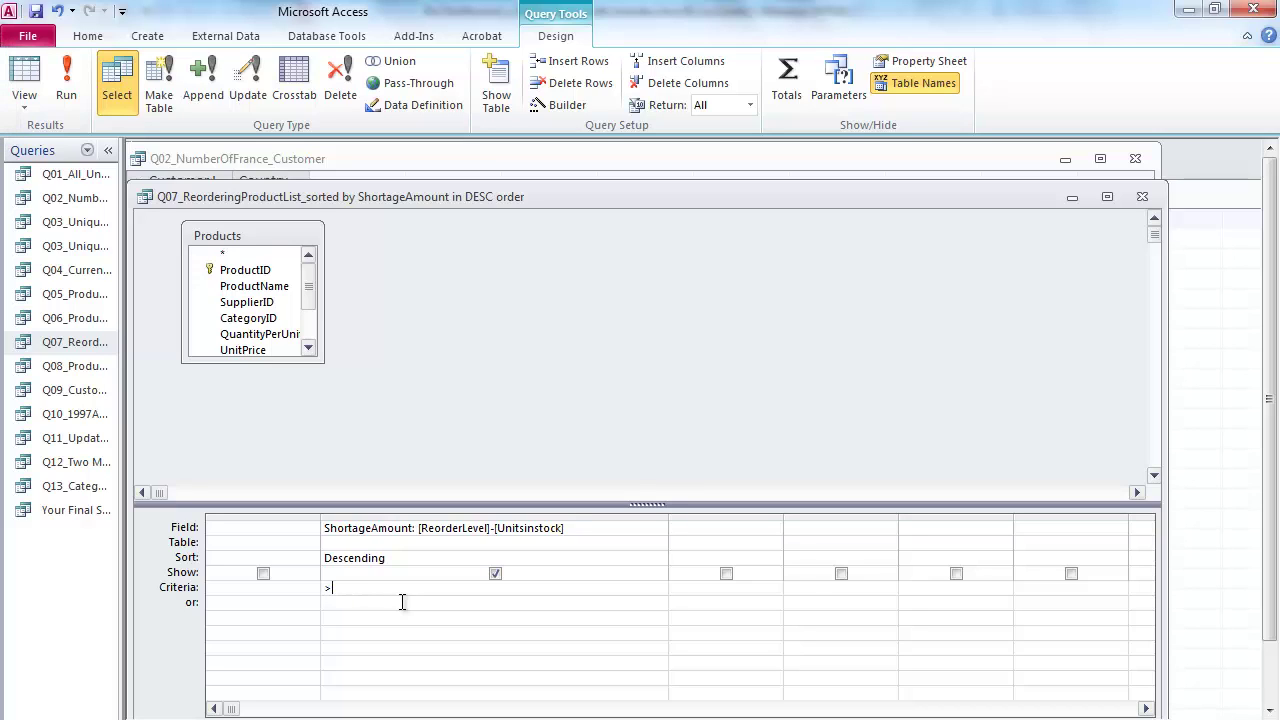
text(= 0)
click(280, 526)
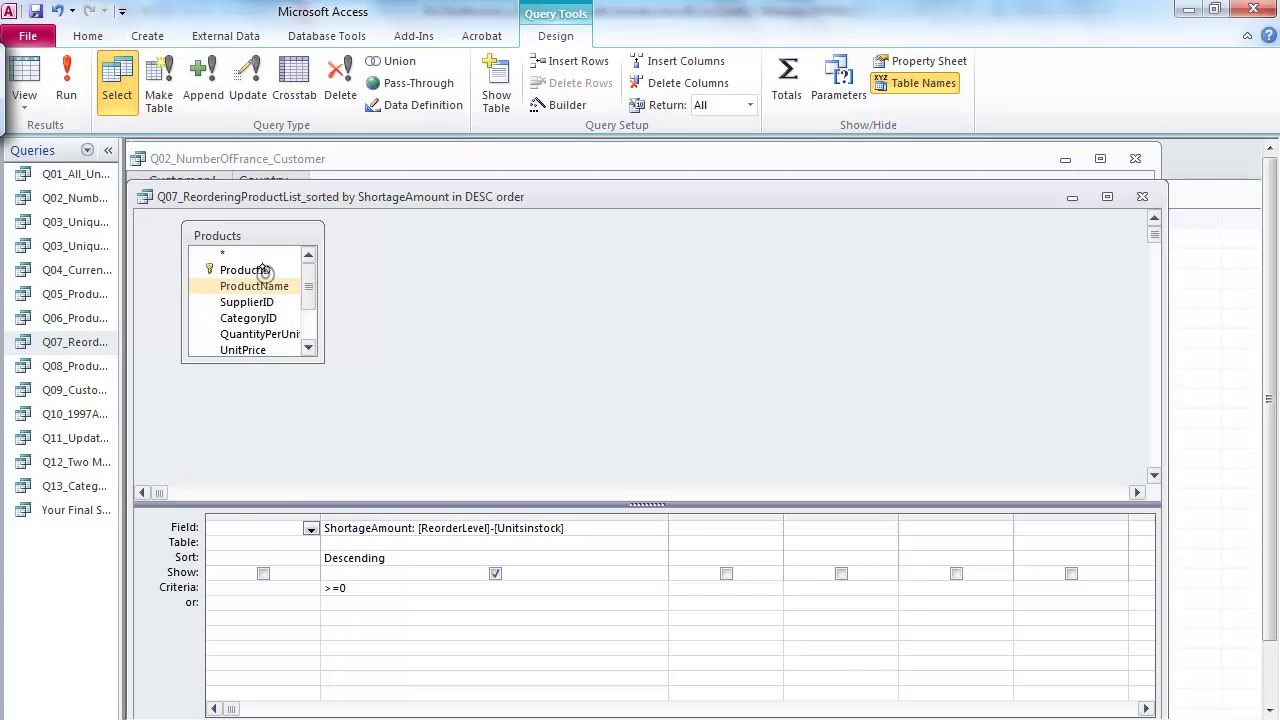
Add ProductID from the Products table and place it in the first grid column.
double_click(245, 270)
double_click(245, 270)
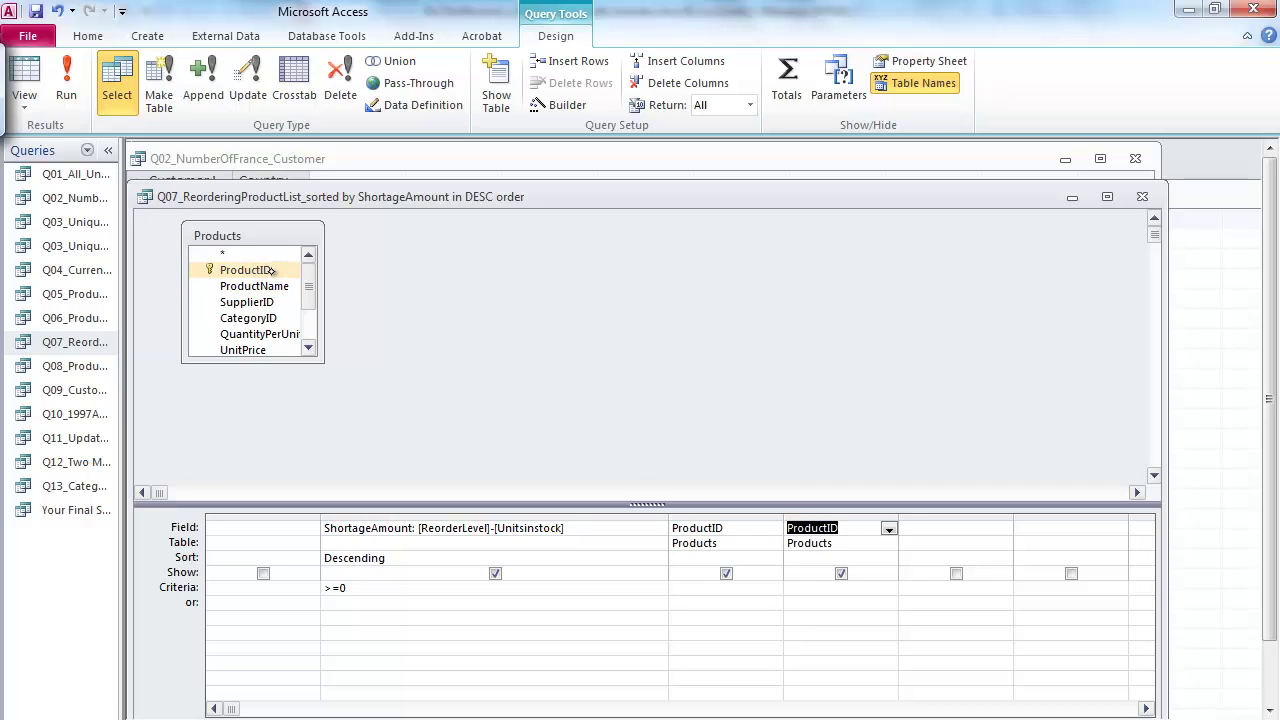
click(274, 270)
double_click(274, 270)
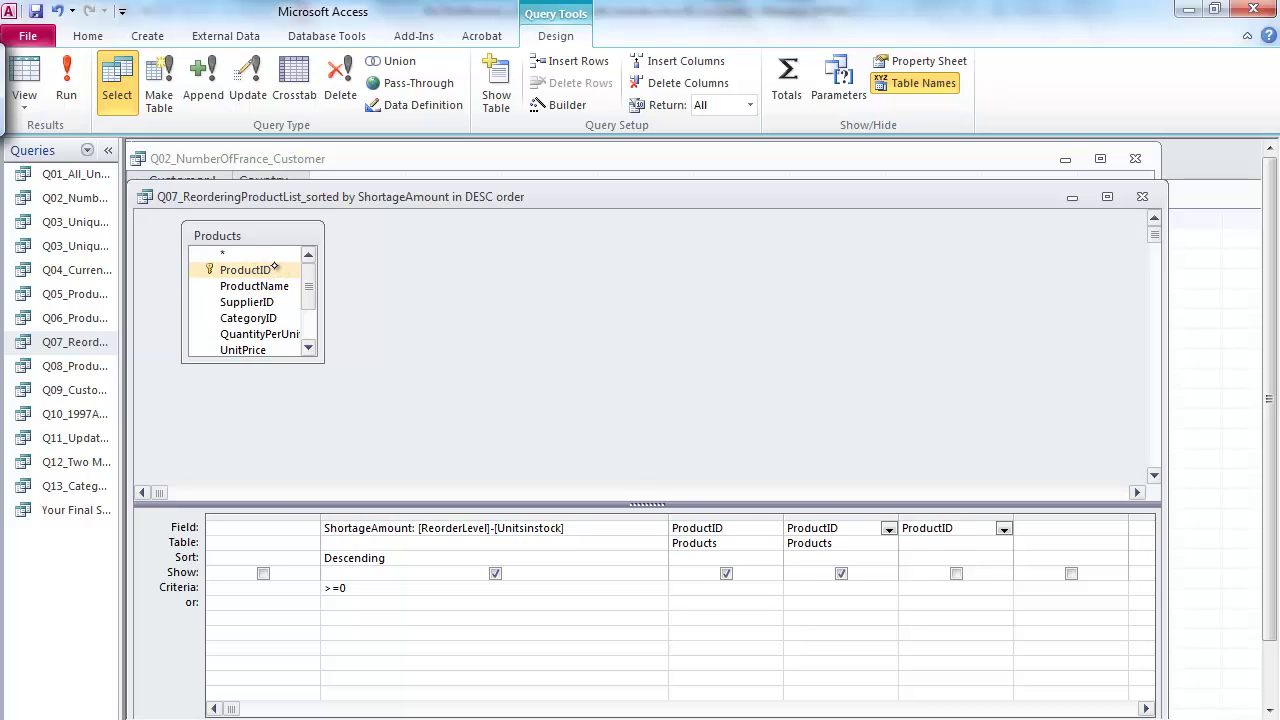
click(755, 519)
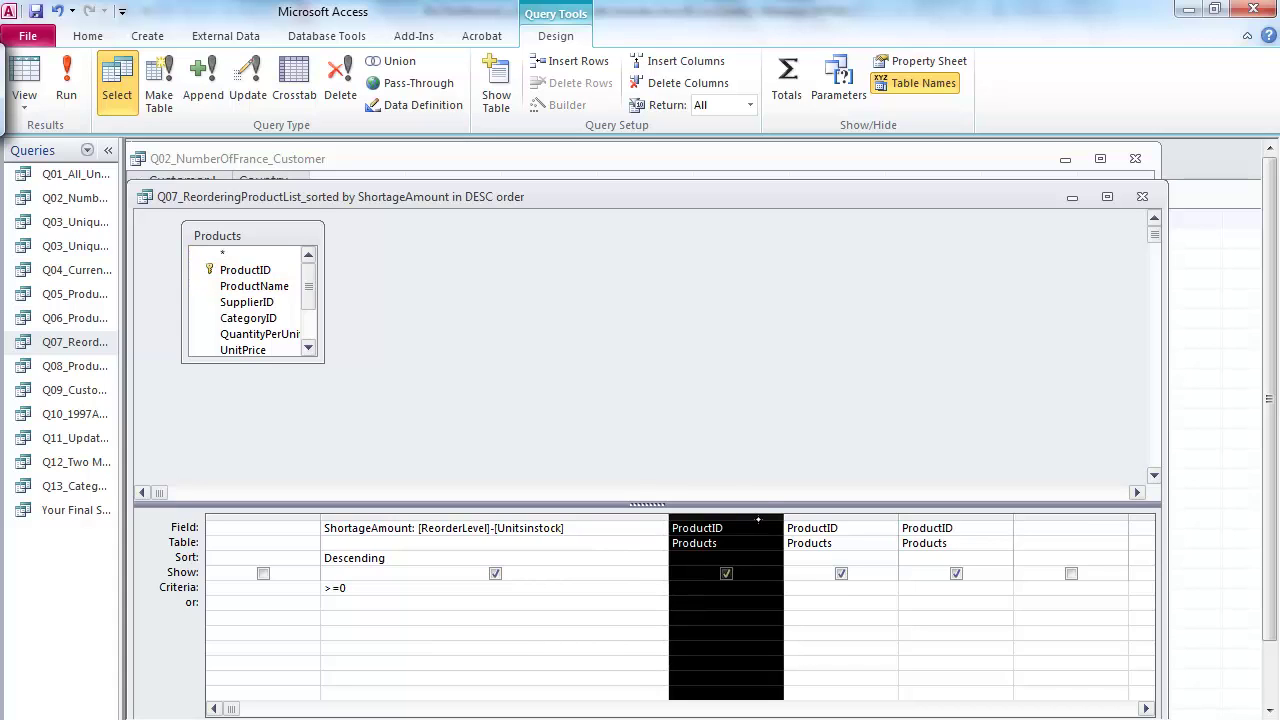
drag(759, 519, 285, 523)
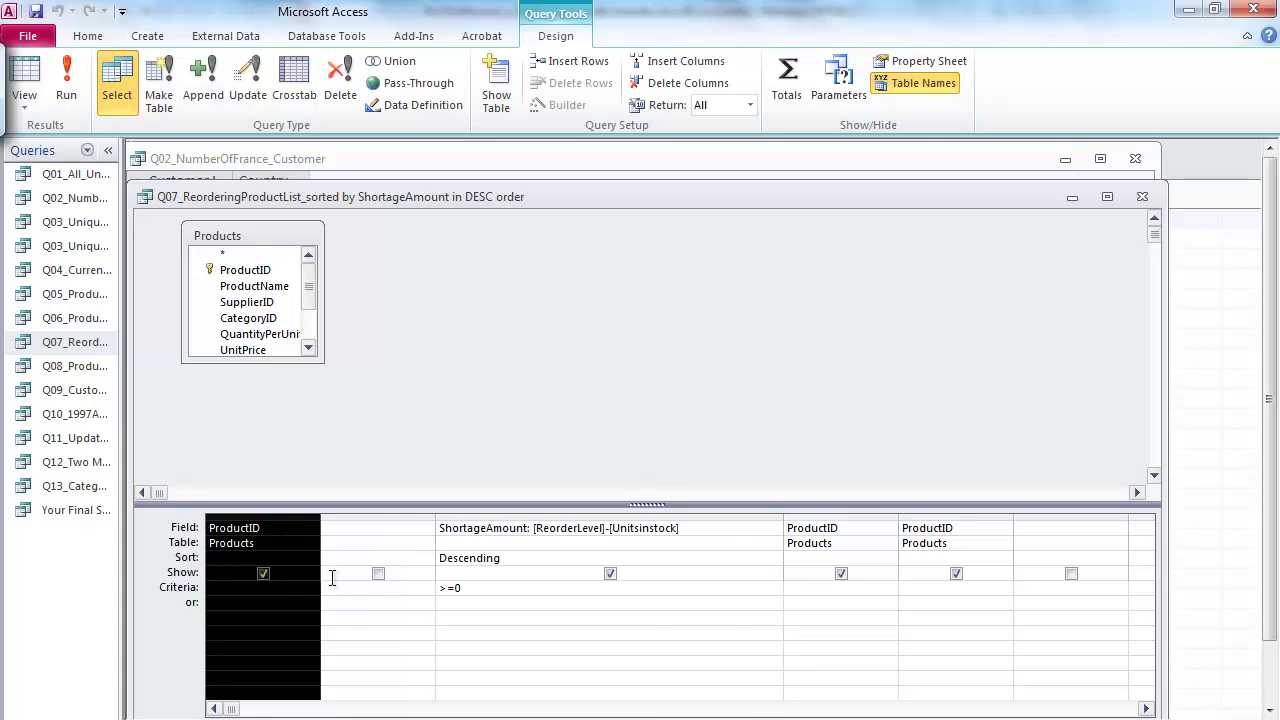
Cut the empty column and the two duplicate ProductID columns, then run the query.
click(395, 515)
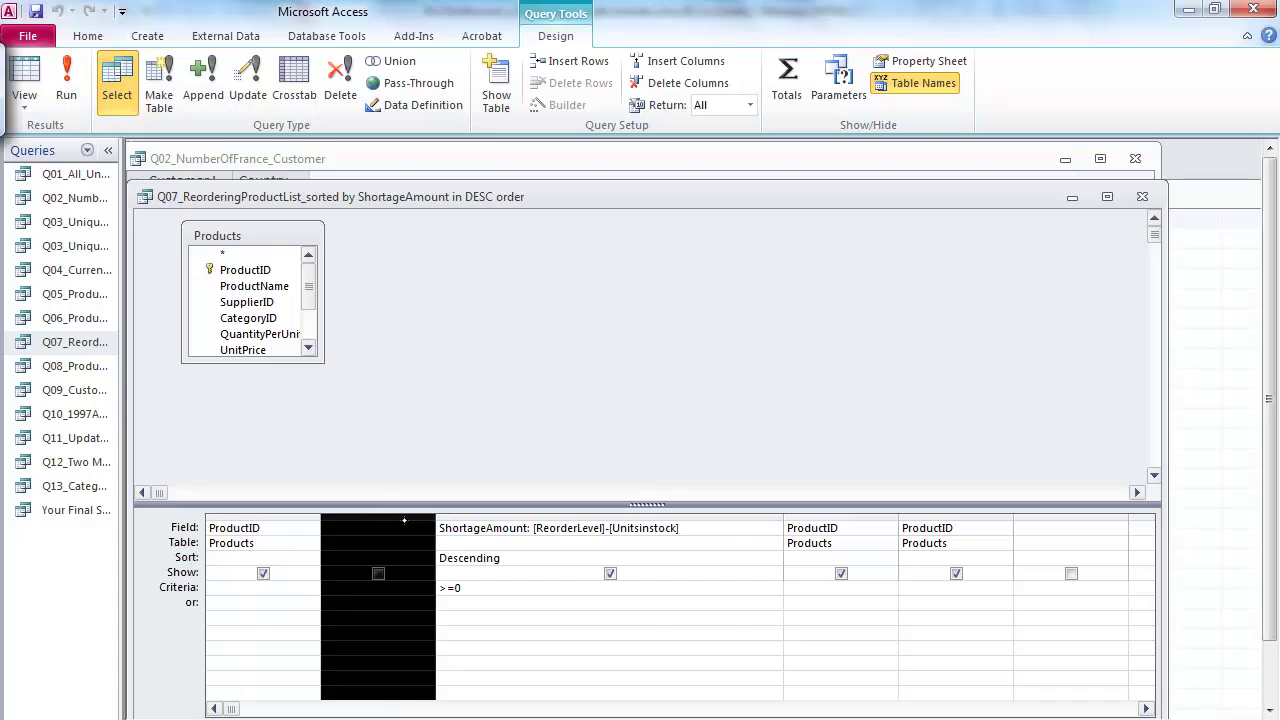
right_click(404, 520)
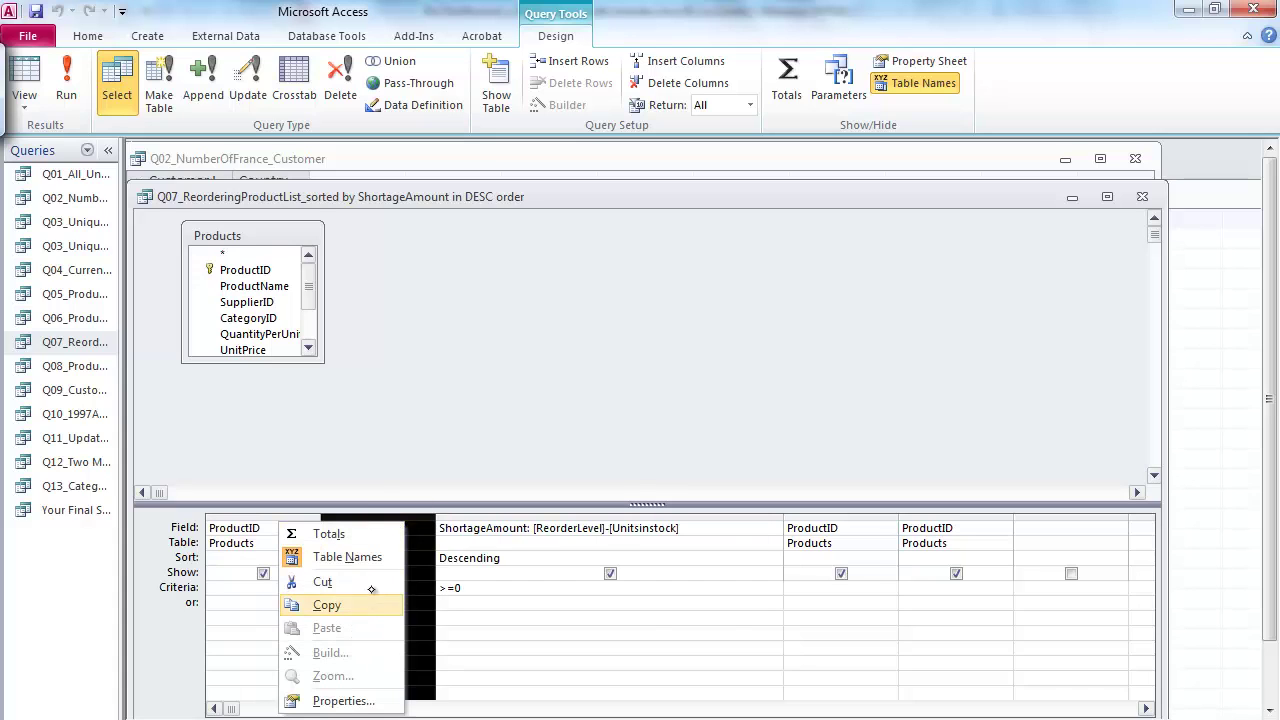
click(322, 582)
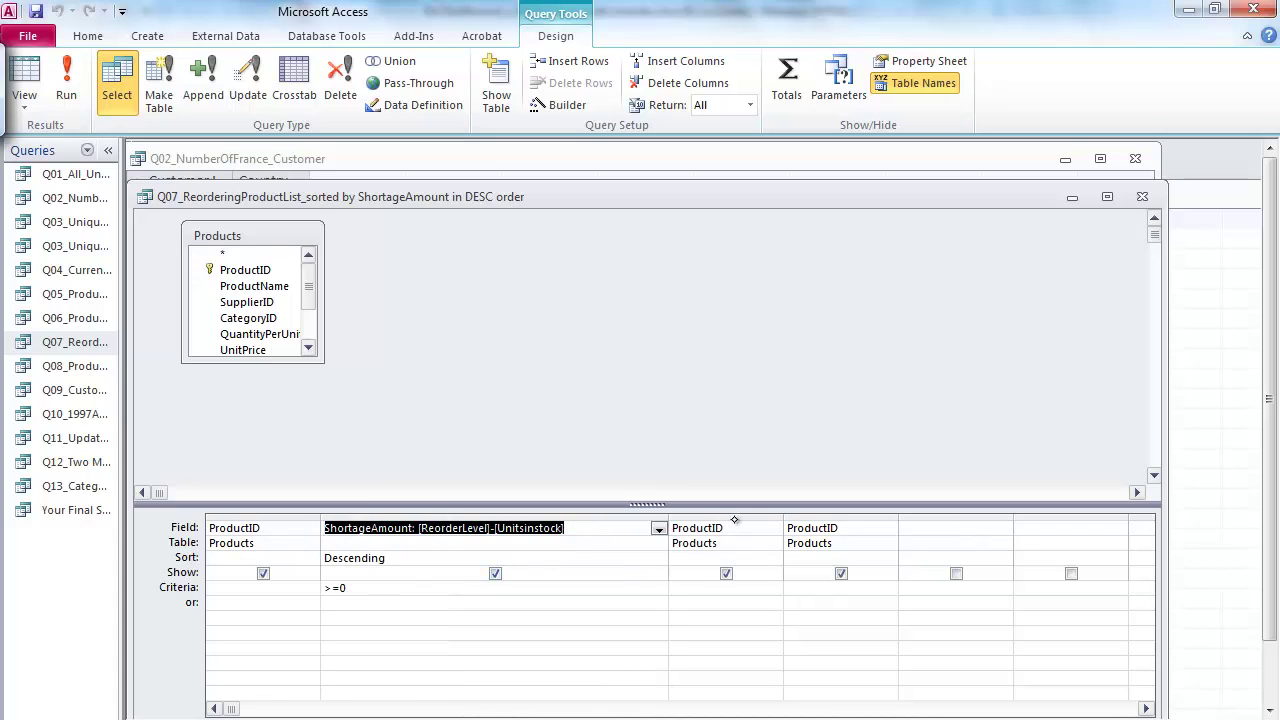
click(741, 518)
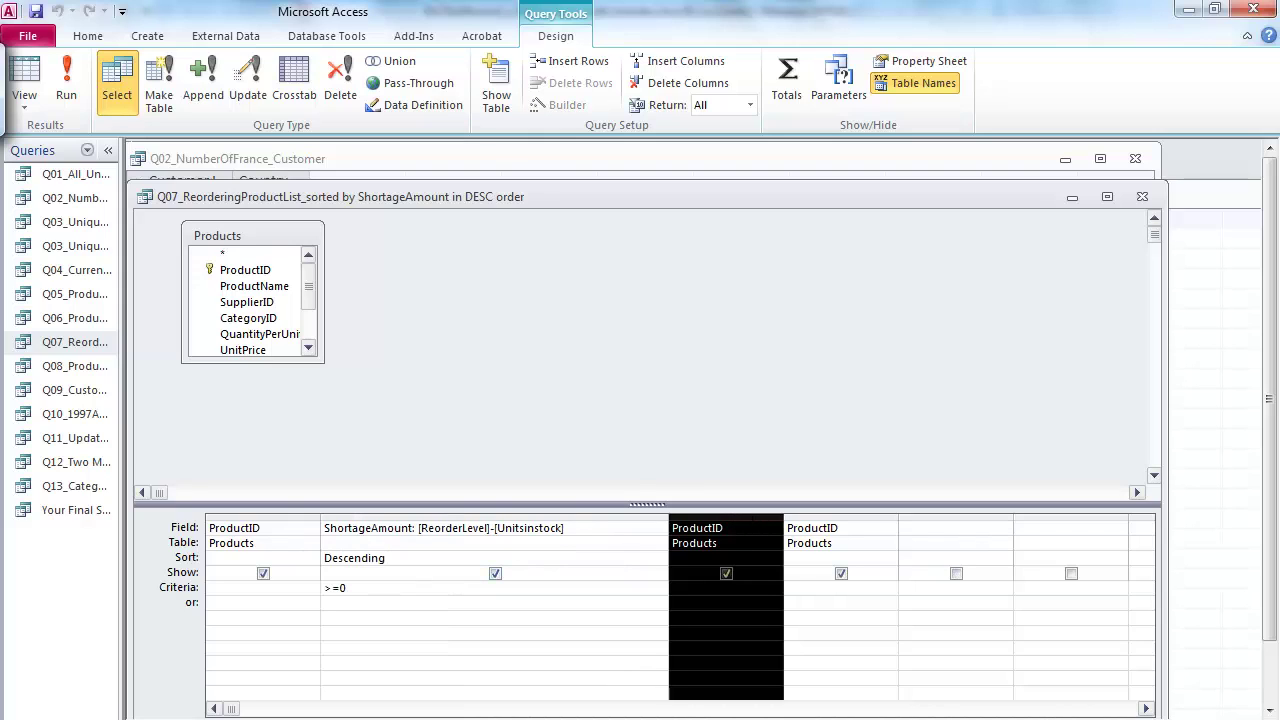
drag(810, 518, 736, 518)
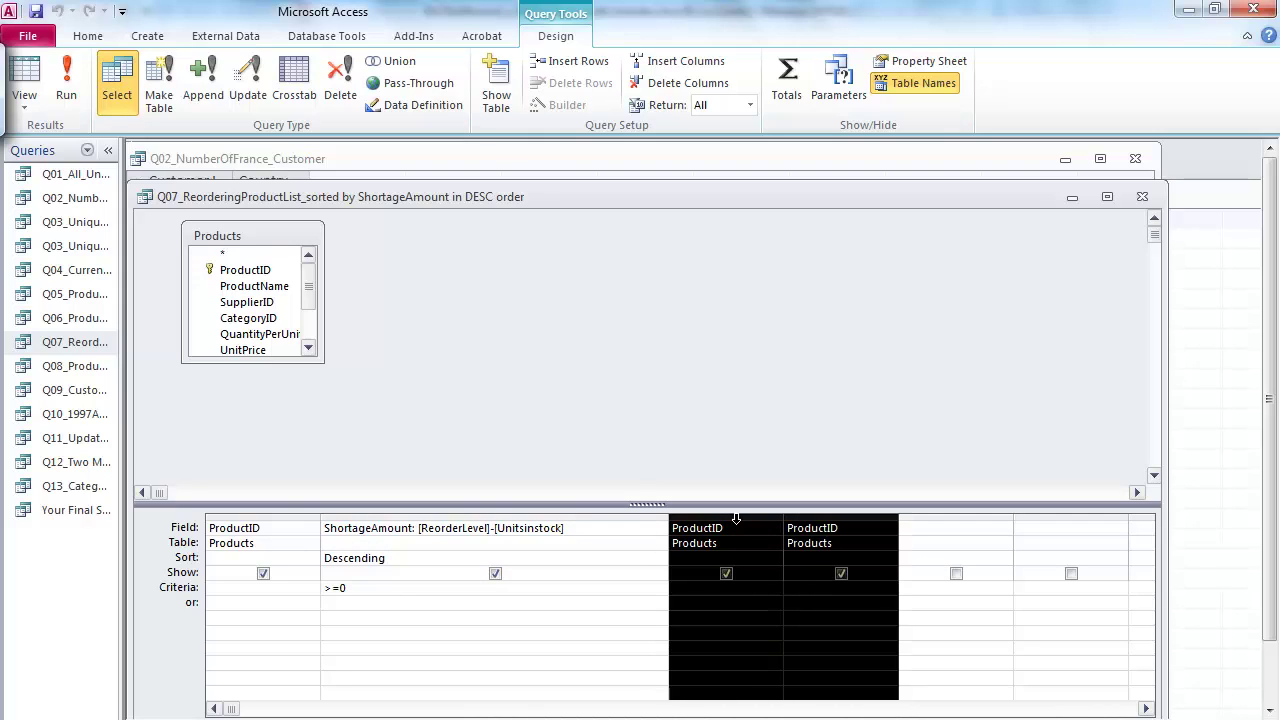
right_click(751, 522)
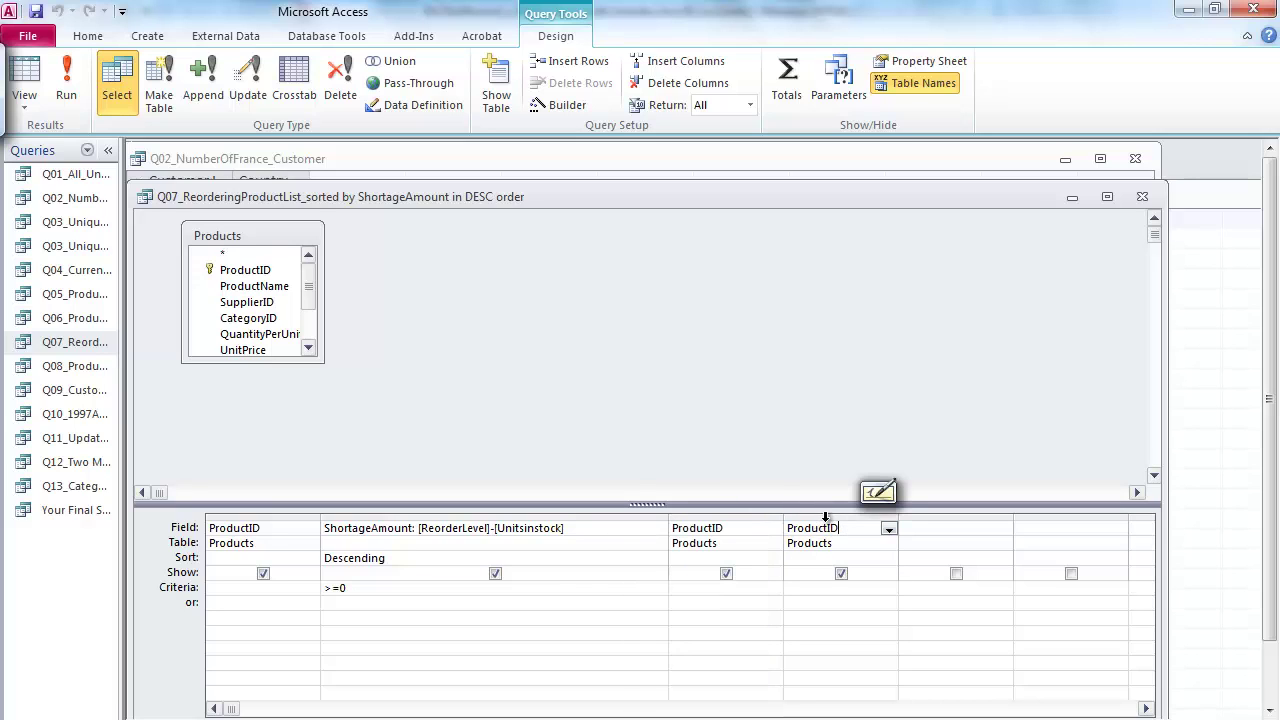
drag(830, 518, 720, 518)
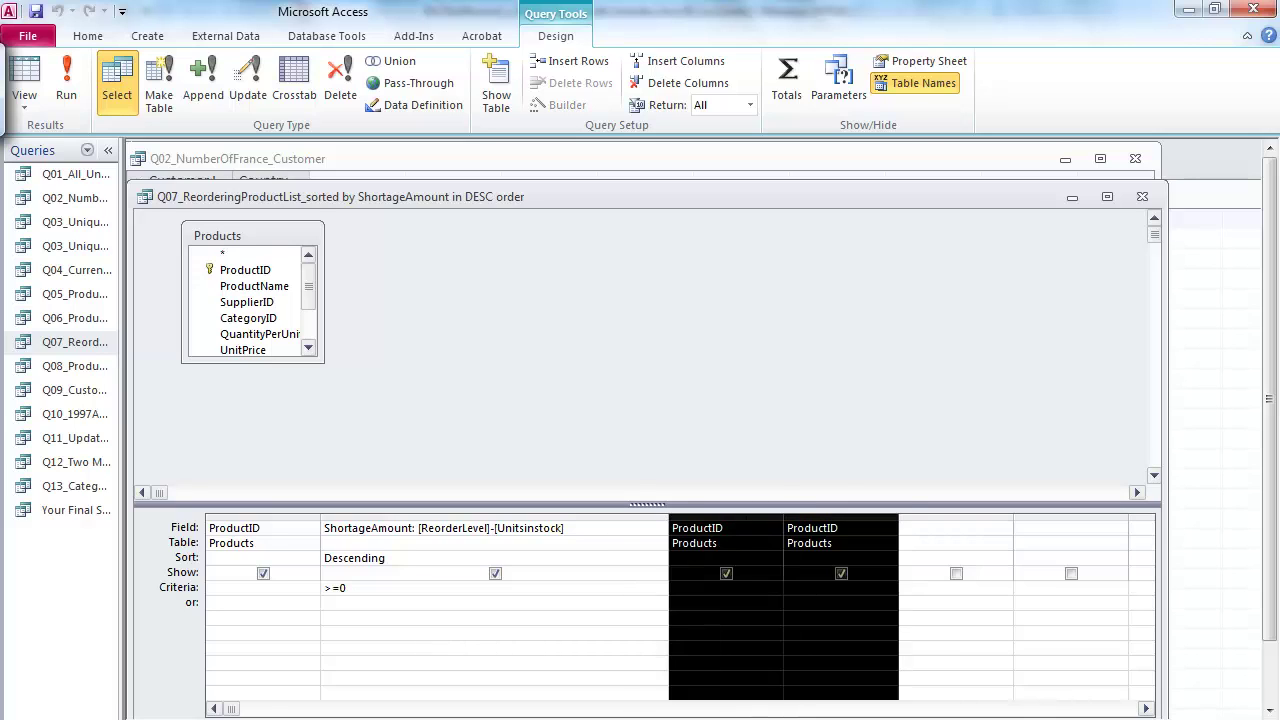
right_click(759, 520)
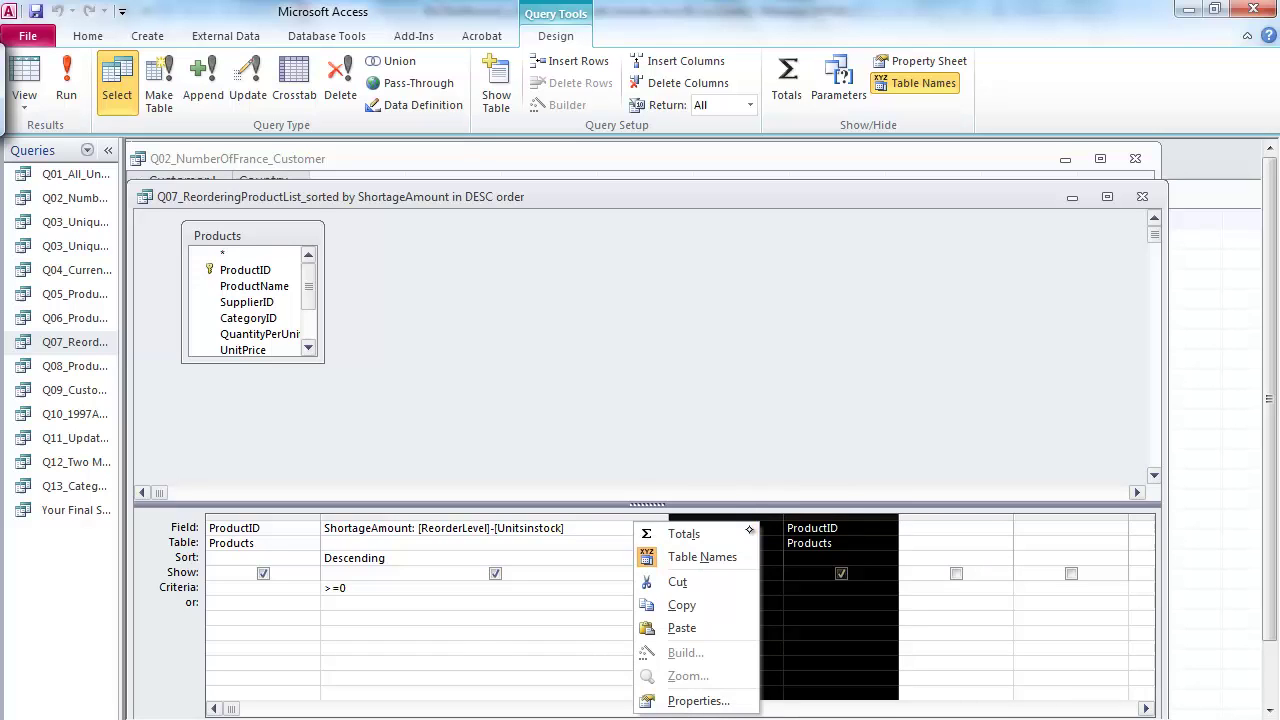
click(716, 584)
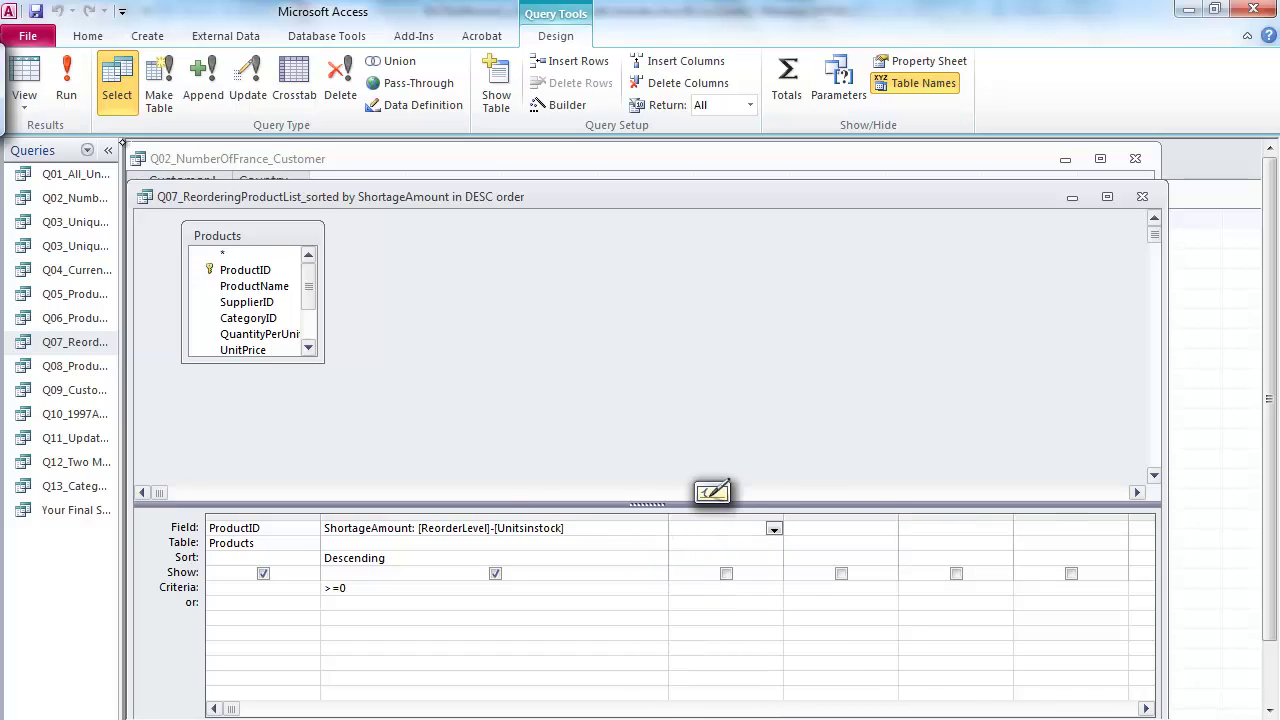
click(66, 80)
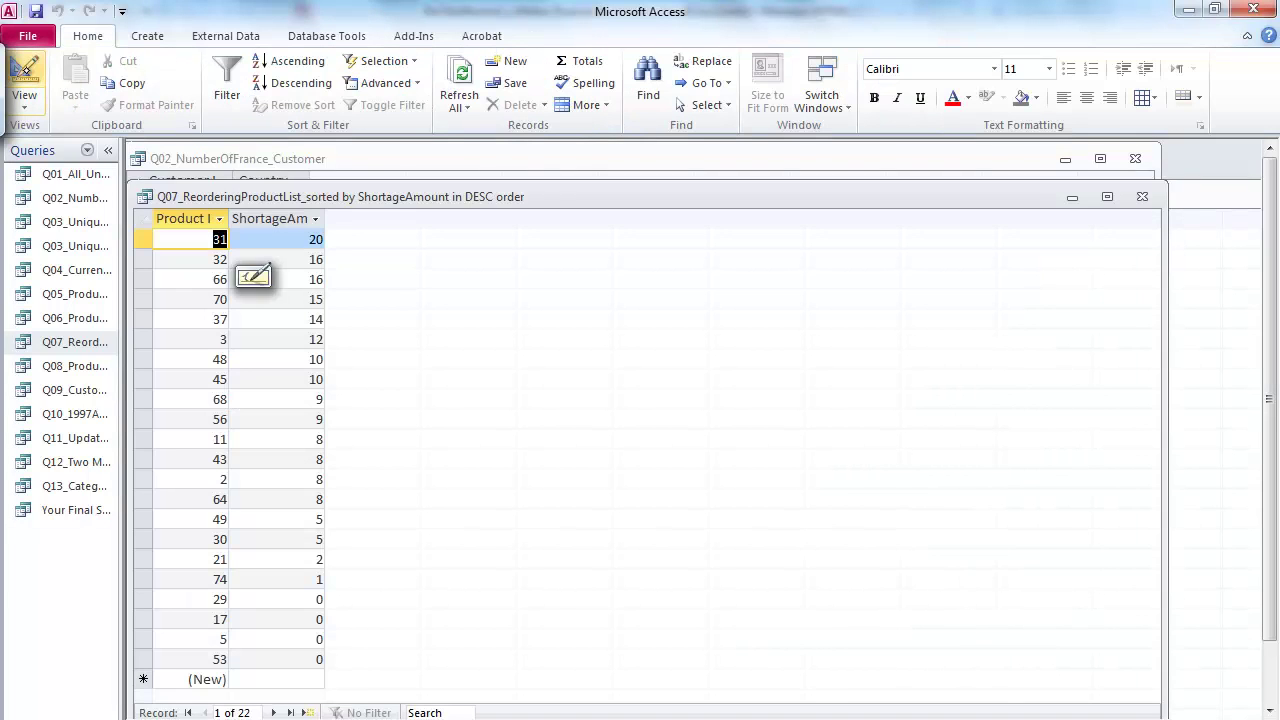